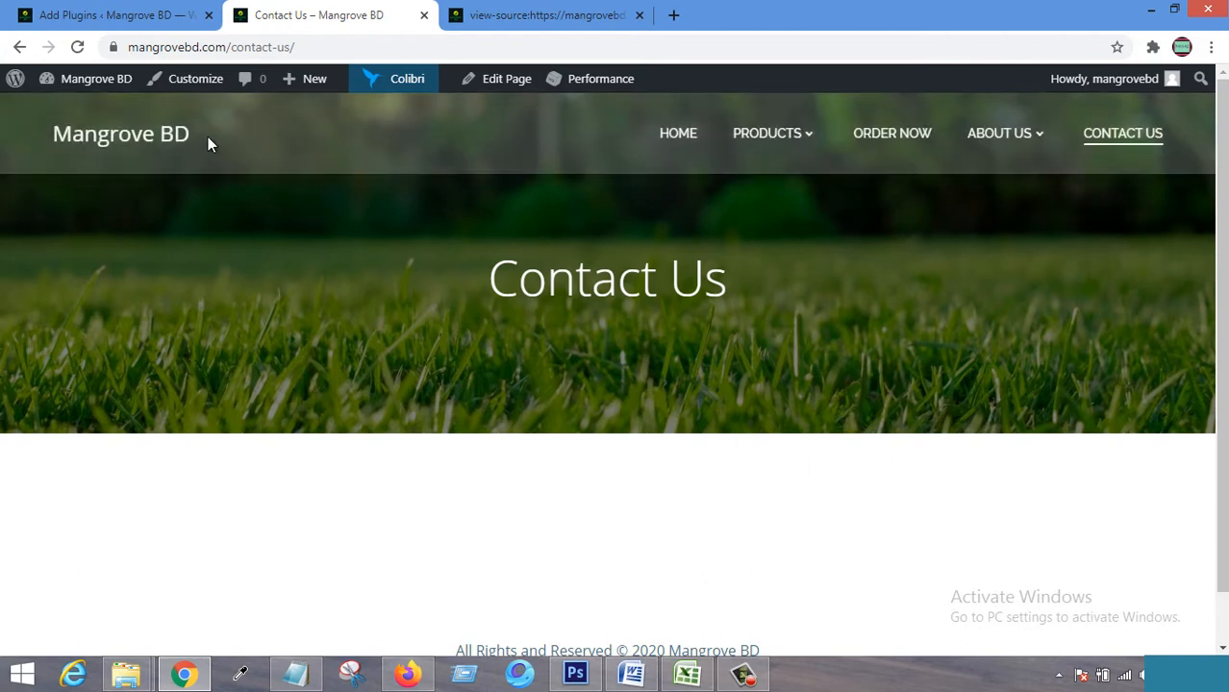
# Go back to the Add Plugins tab showing the 'Ninja form' search results.
pyautogui.click(146, 15)
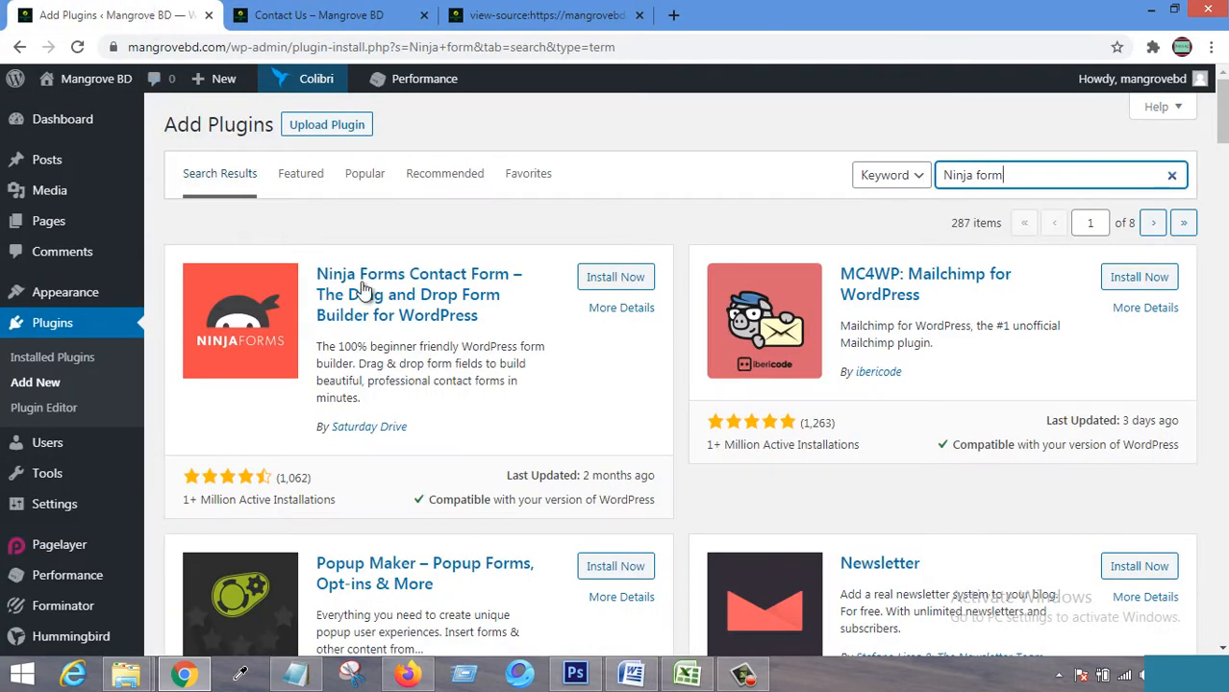
# Install and activate Ninja Forms Contact Form, then go to Ninja Forms > Dashboard.
pyautogui.click(630, 278)
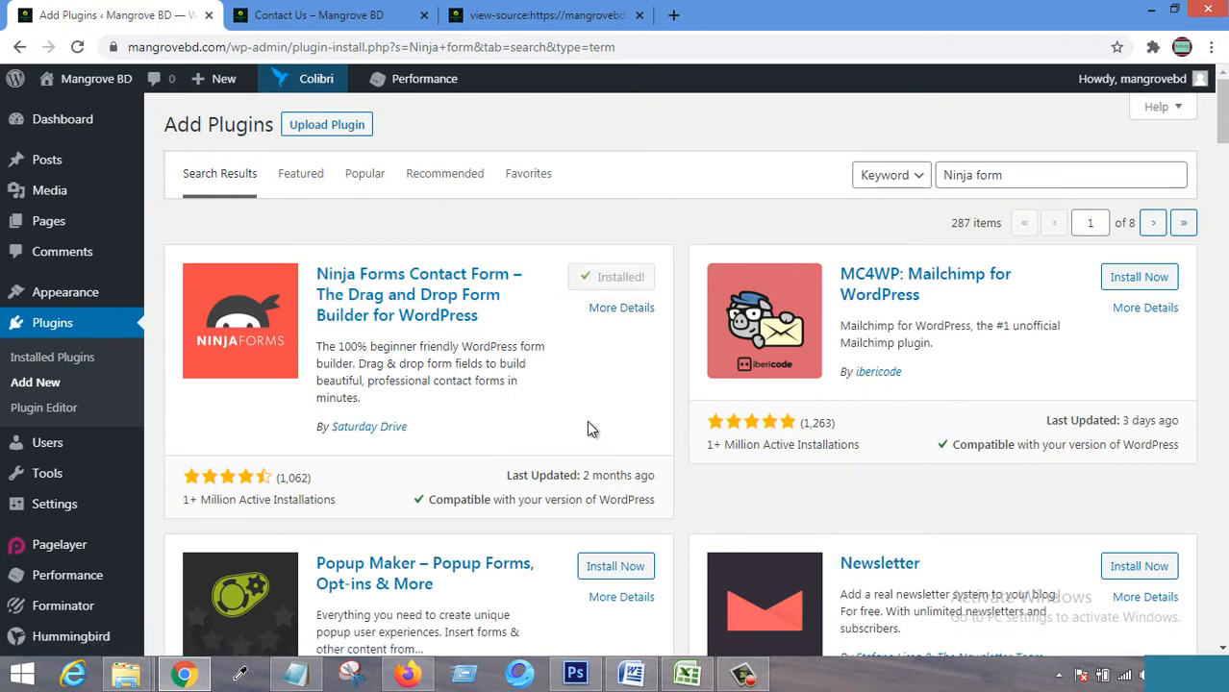
pyautogui.click(632, 278)
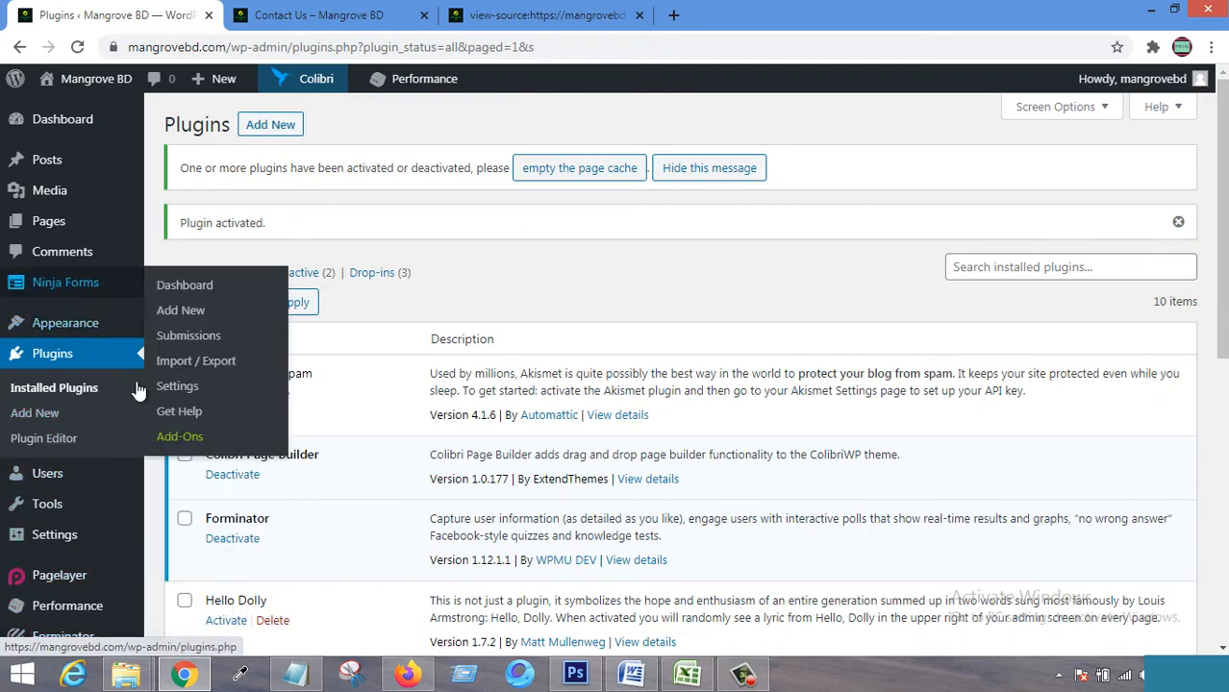
pyautogui.scroll(-4, 57, 433)
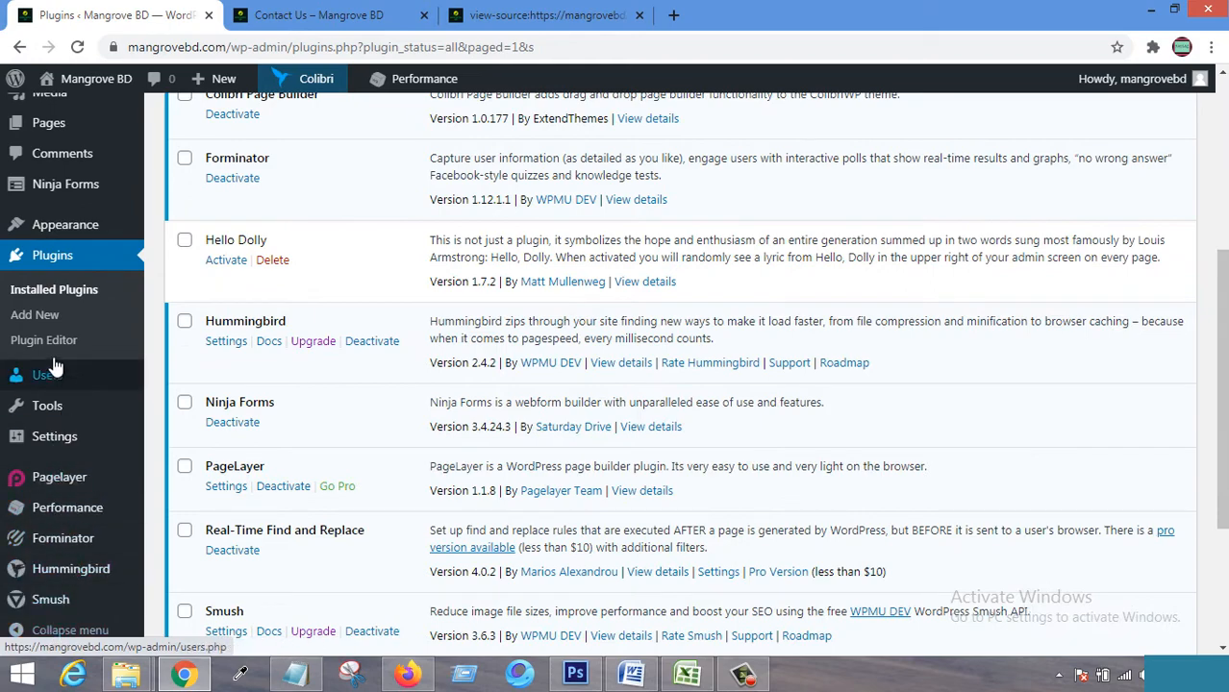
pyautogui.moveTo(60, 183)
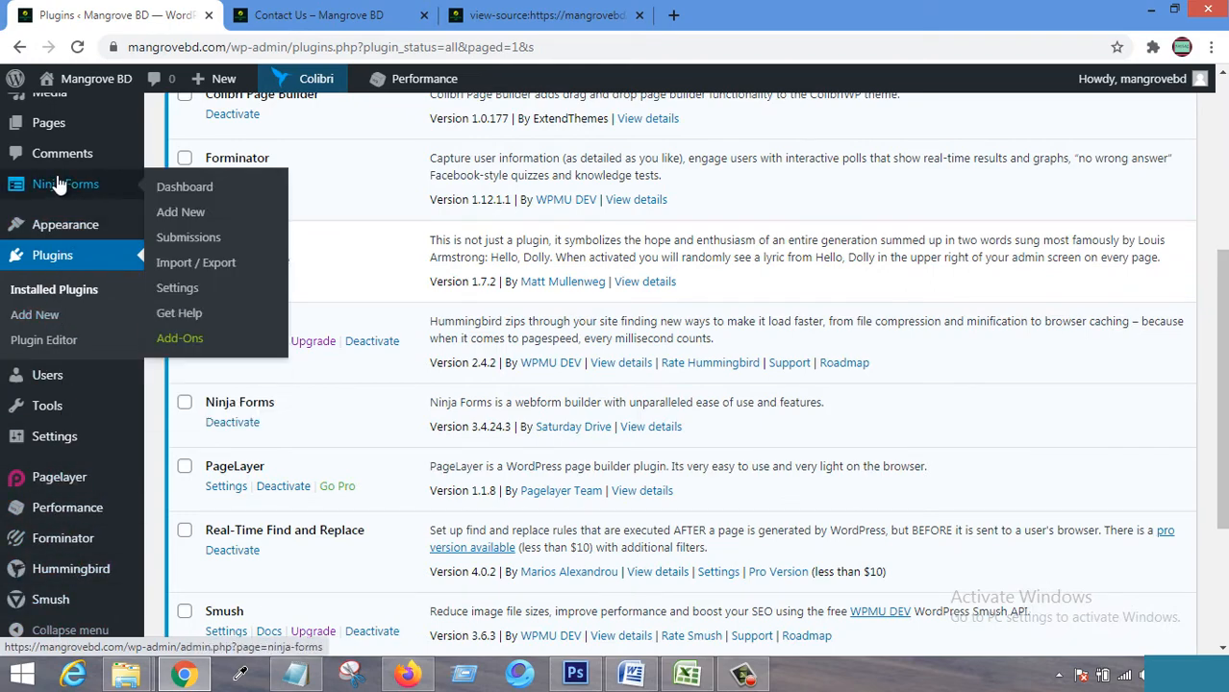
pyautogui.scroll(4, 80, 192)
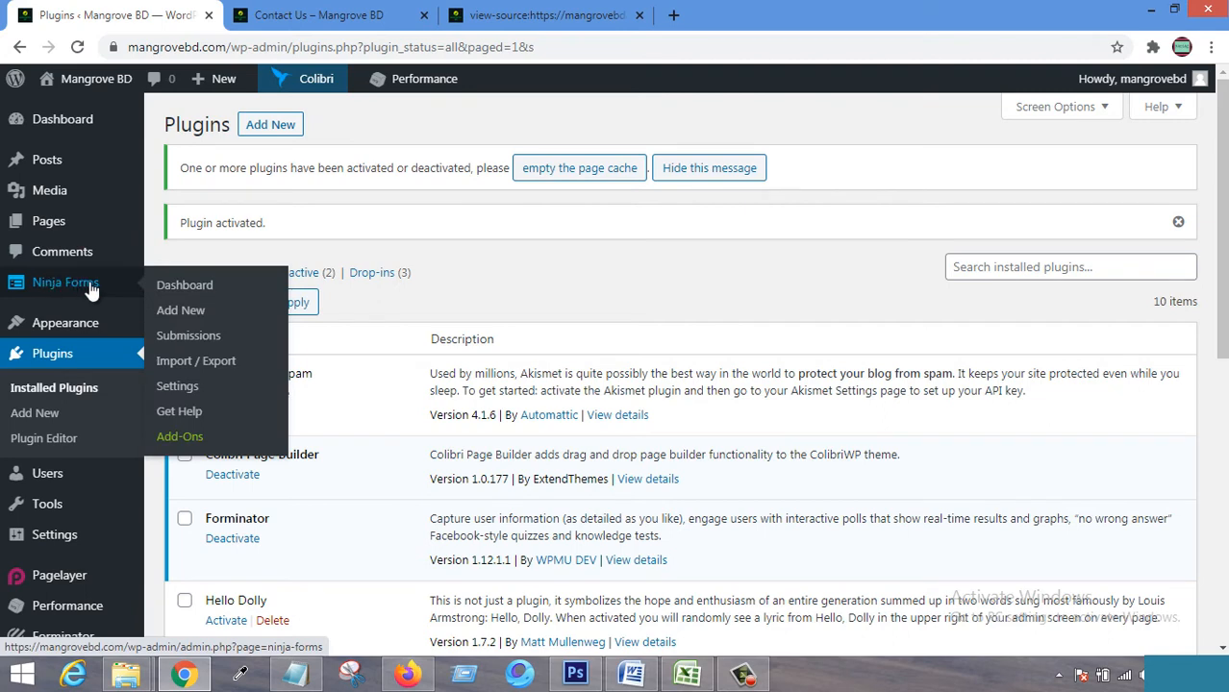
pyautogui.click(189, 284)
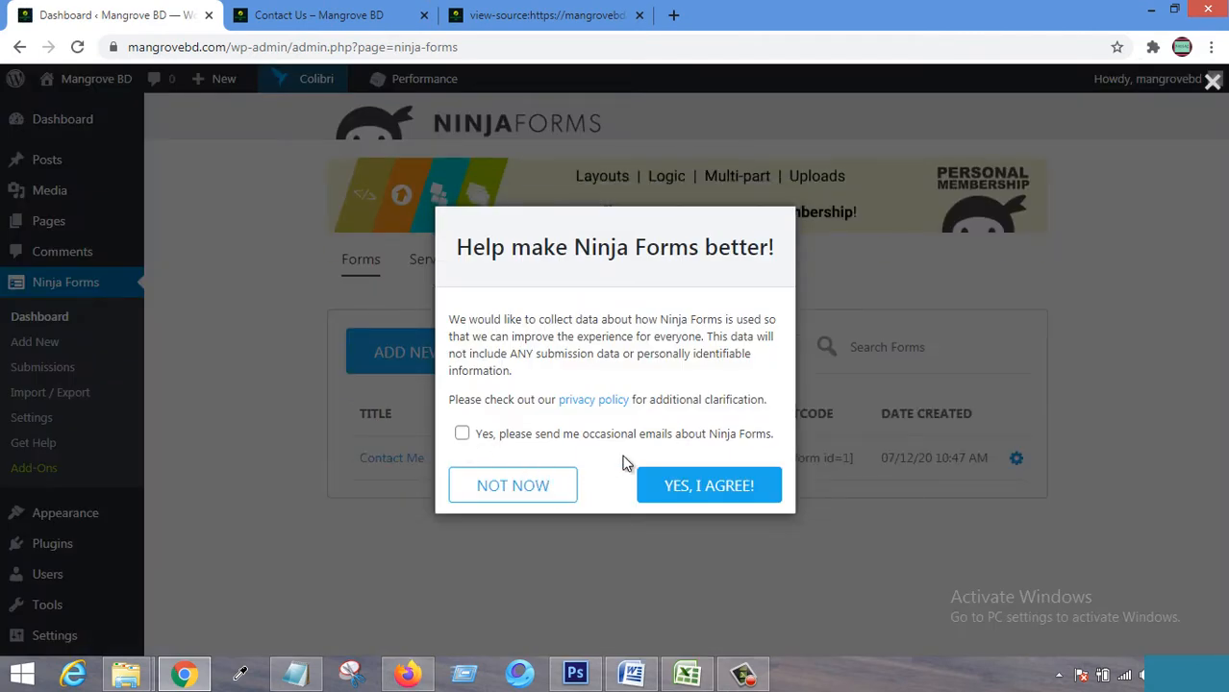
# Opt in to occasional emails, check the prefilled email, and agree to share usage data.
pyautogui.click(570, 437)
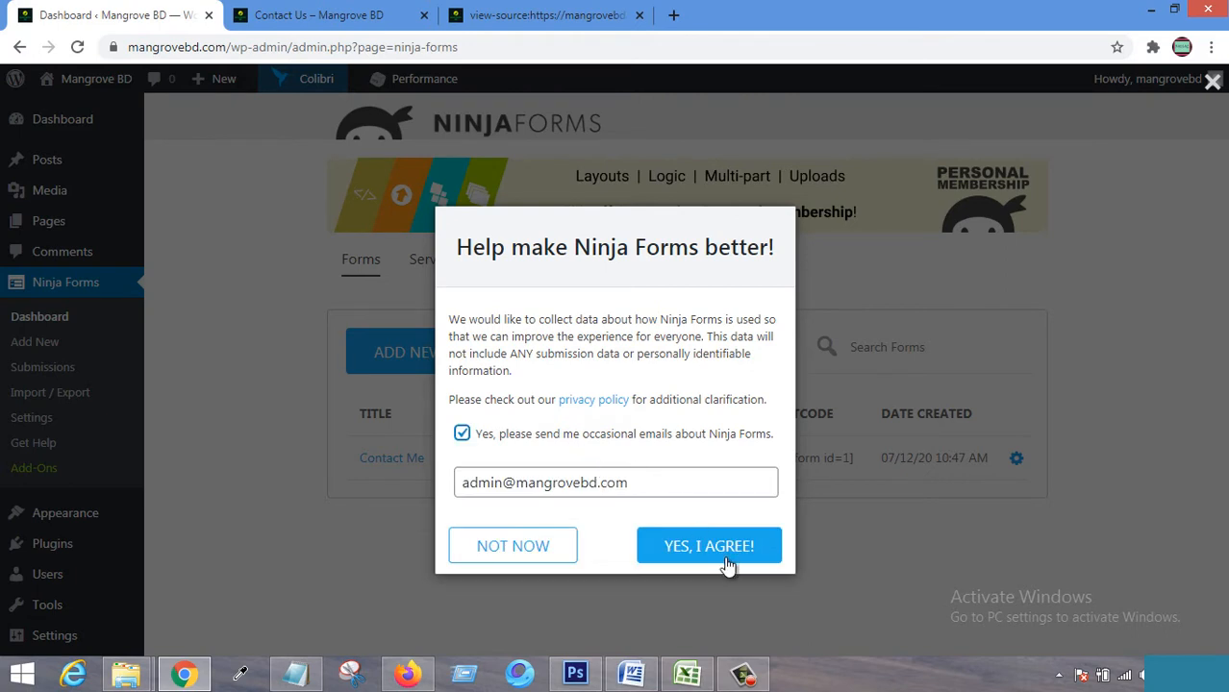
pyautogui.click(507, 481)
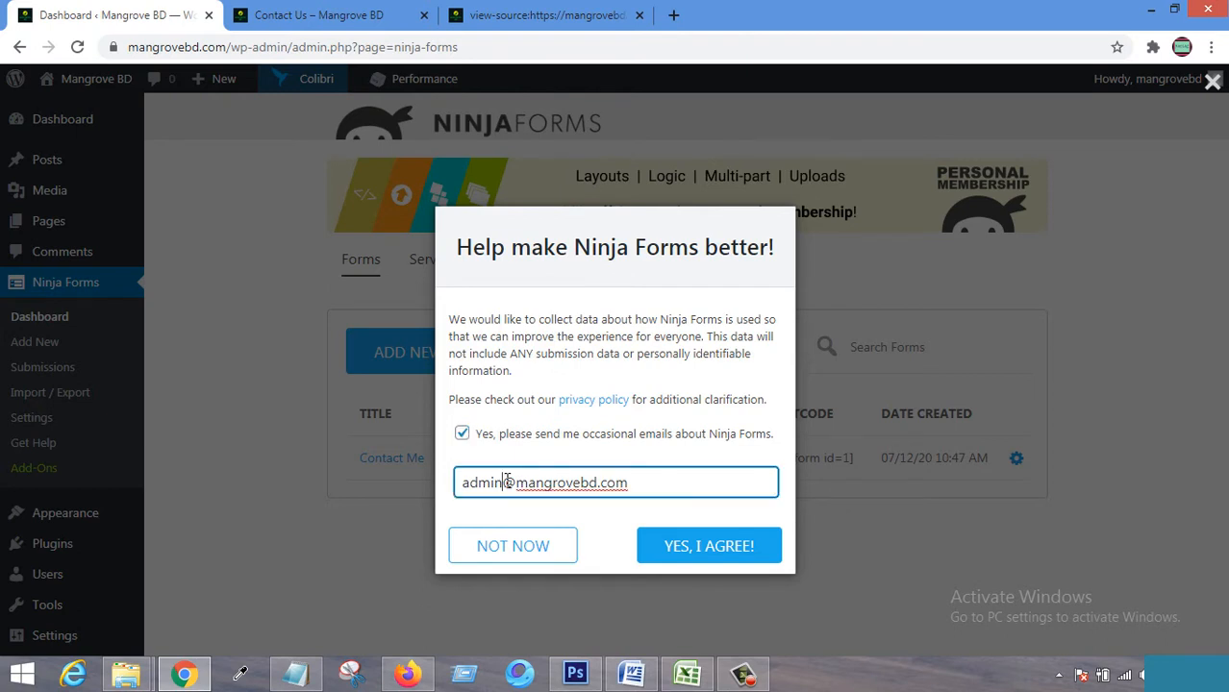
pyautogui.click(724, 556)
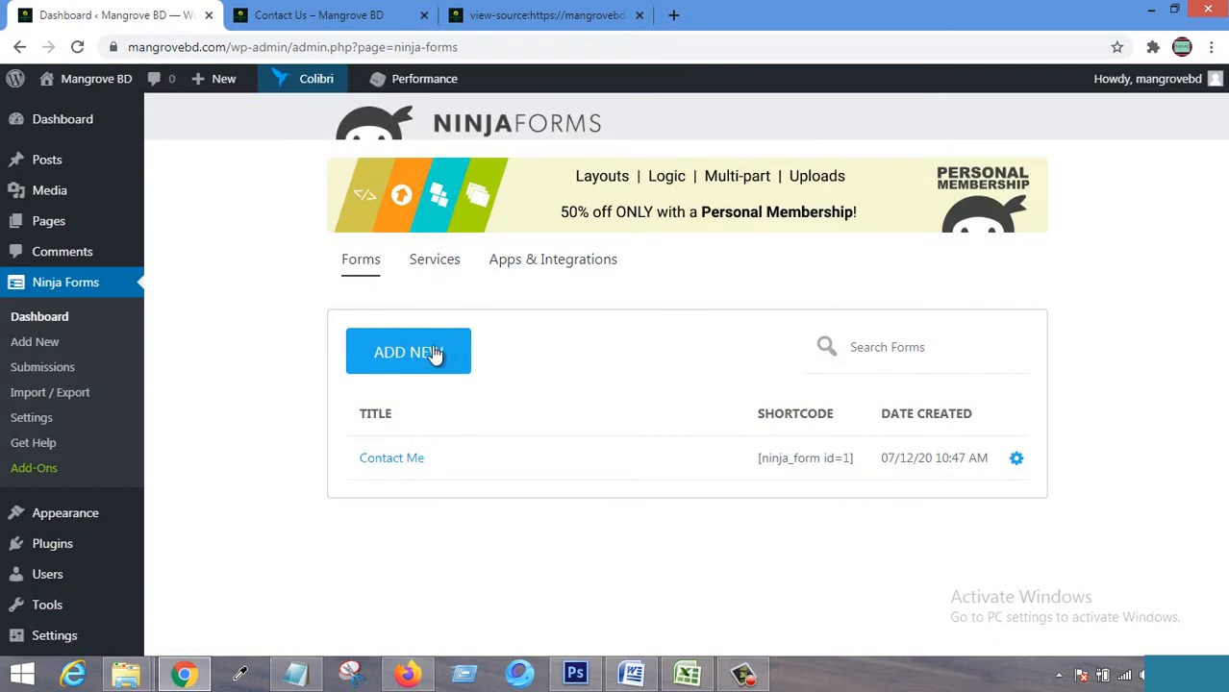
# Add a new form using the Blank Form template.
pyautogui.click(403, 356)
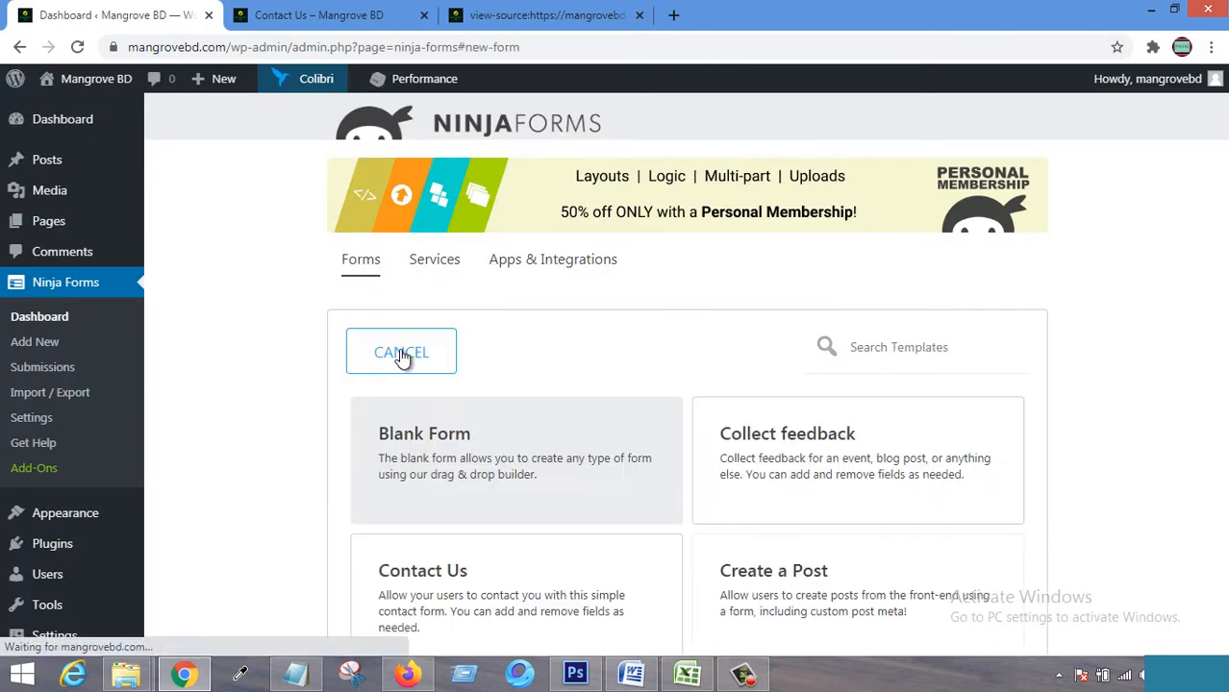
pyautogui.click(510, 444)
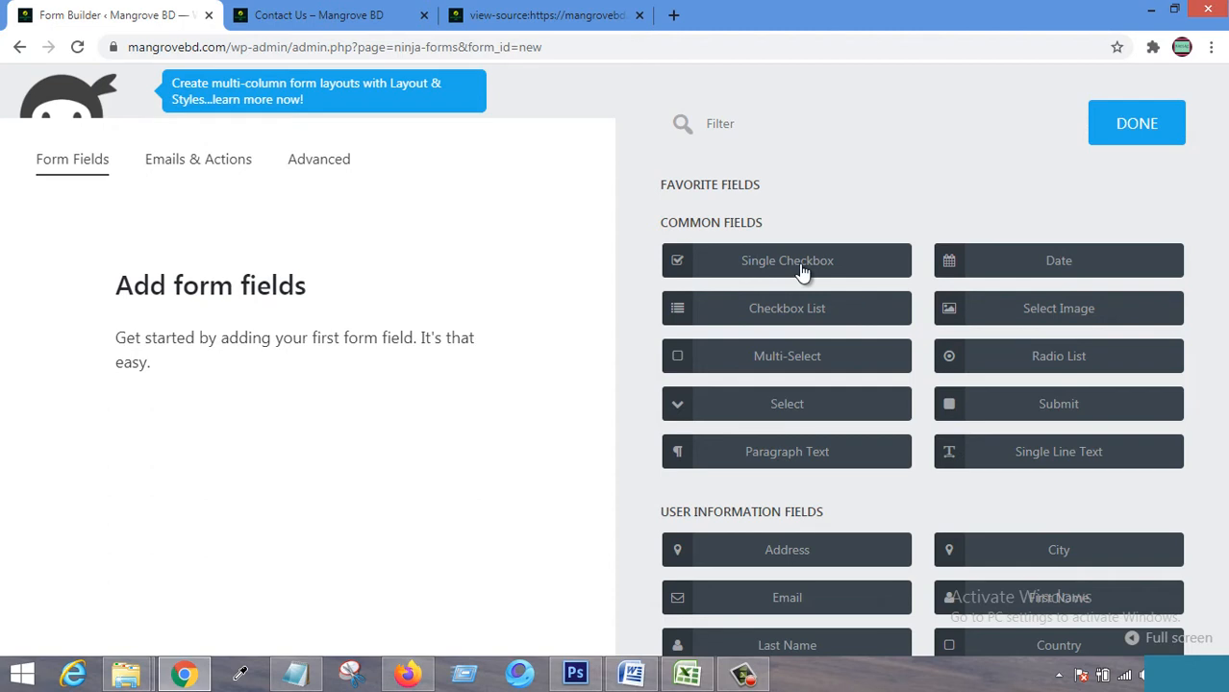
# Add First Name, Last Name and Email fields to the blank form.
pyautogui.scroll(-1, 868, 522)
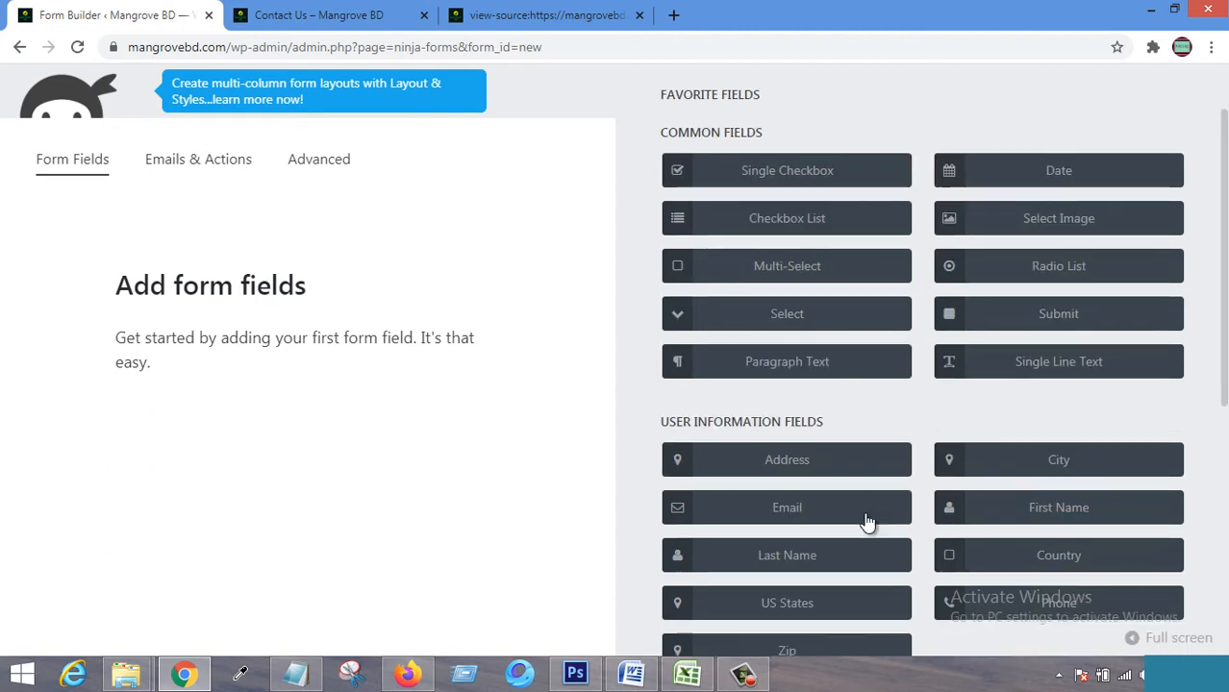
pyautogui.click(1055, 517)
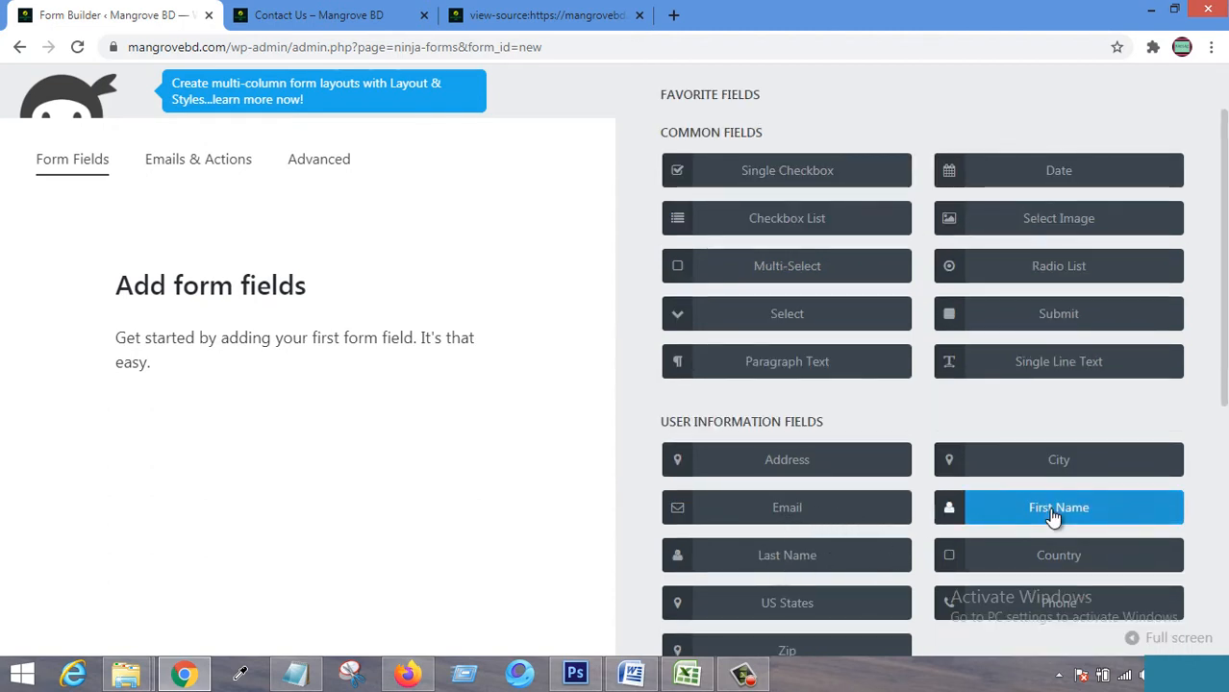
pyautogui.click(815, 562)
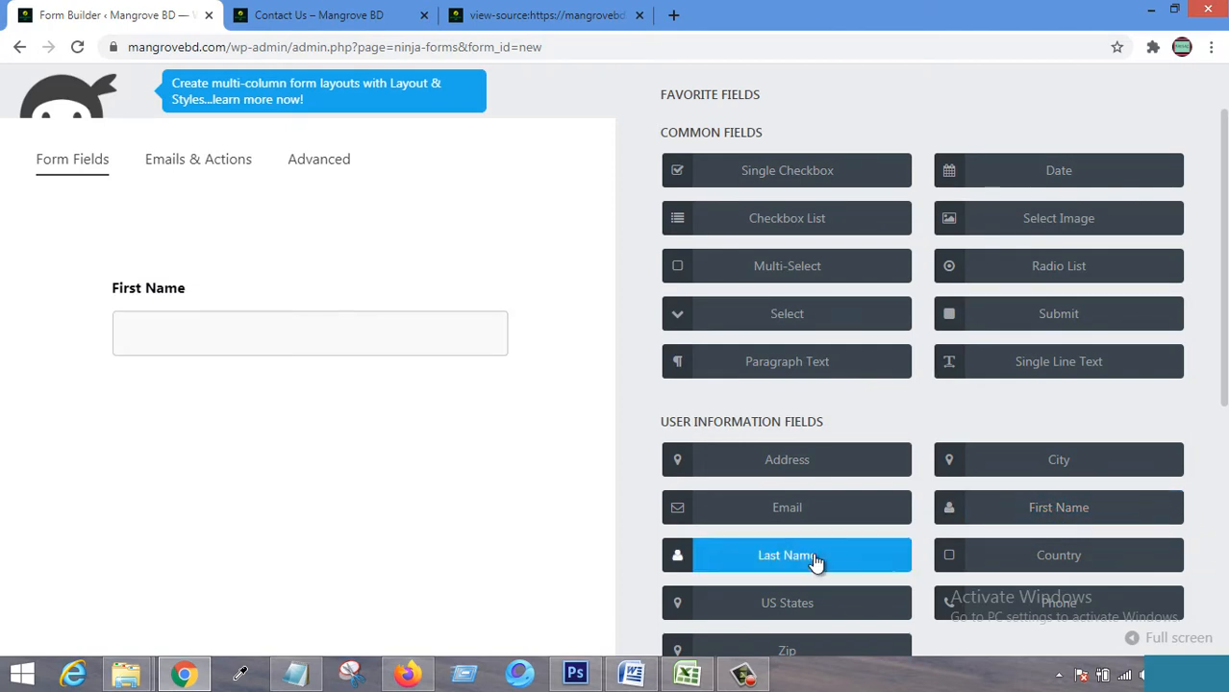
pyautogui.click(792, 510)
# Add a Phone field and a Paragraph Text field for the message.
pyautogui.scroll(-2, 1045, 469)
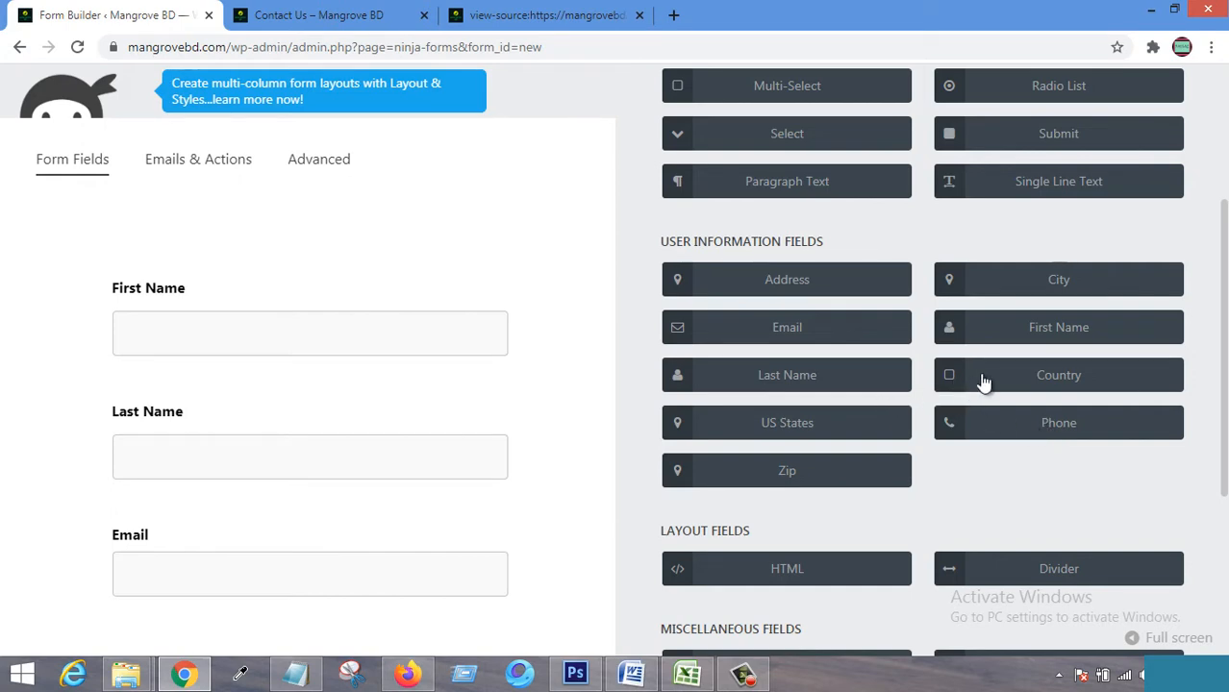
pyautogui.click(1043, 426)
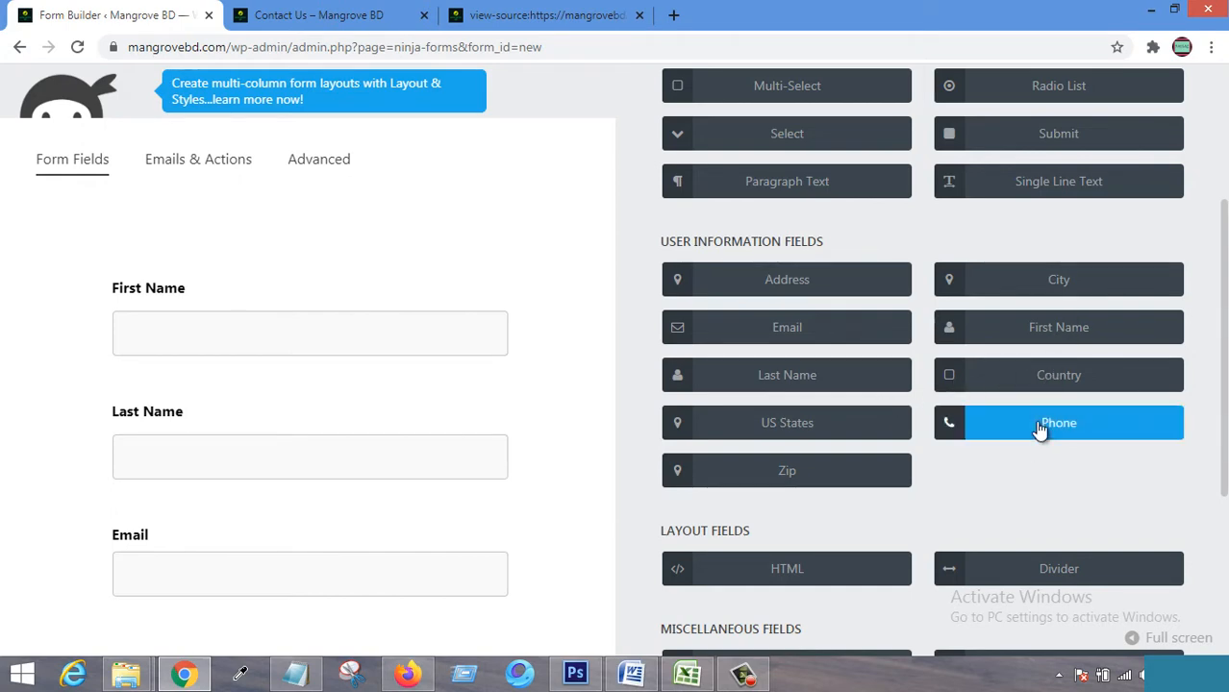
pyautogui.scroll(-2, 870, 428)
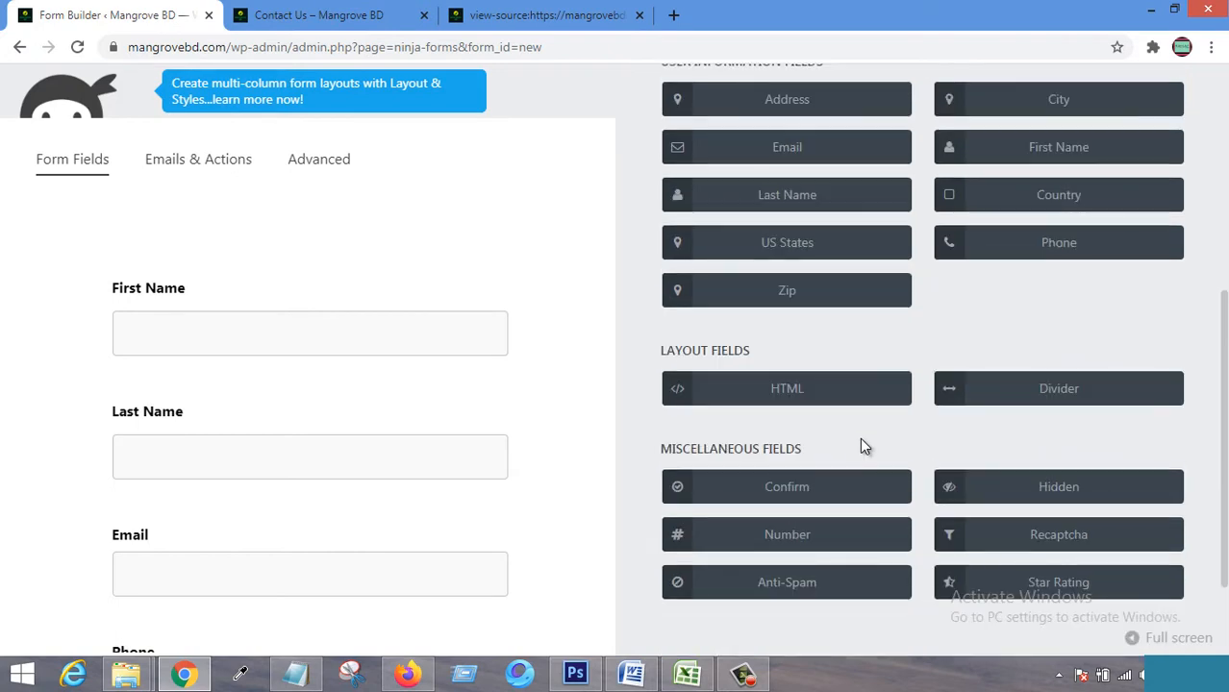
pyautogui.scroll(-2, 883, 505)
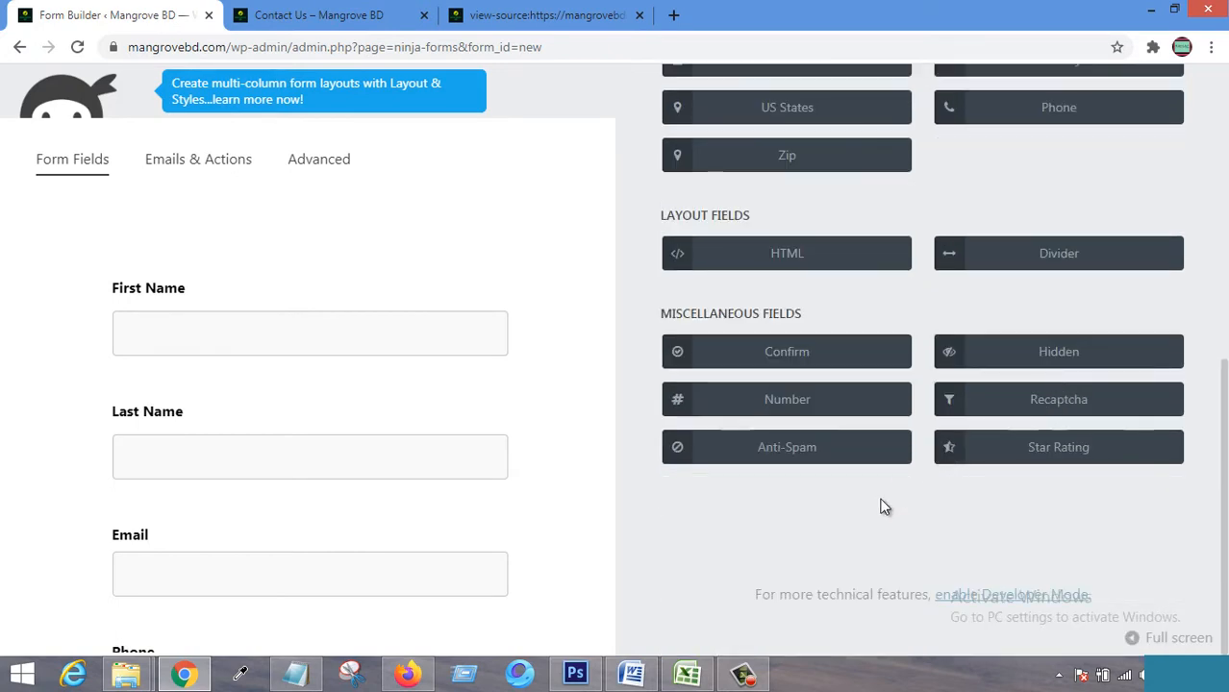
pyautogui.scroll(3, 899, 399)
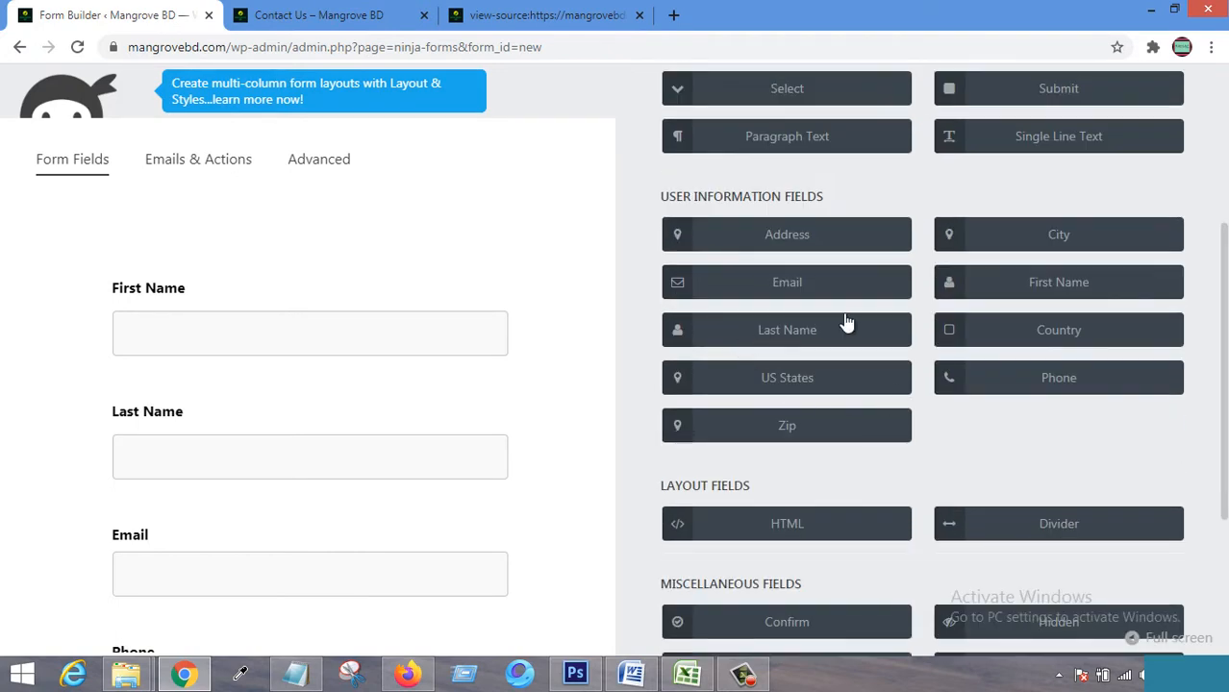
pyautogui.scroll(2, 858, 245)
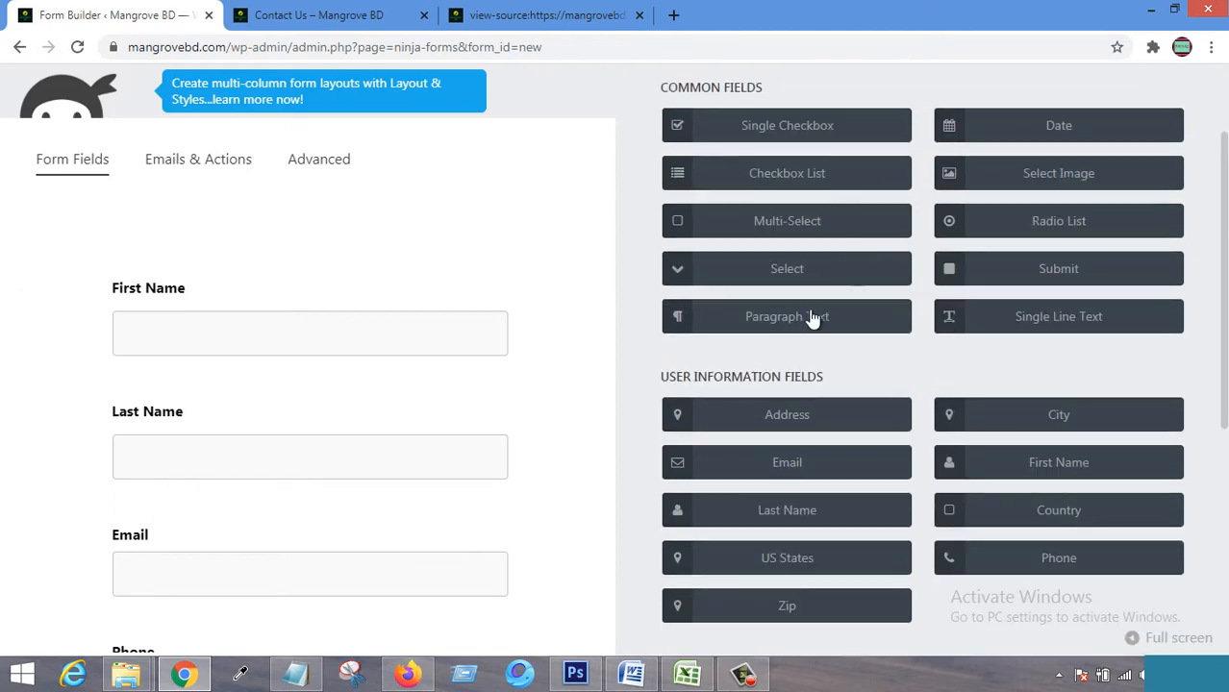
pyautogui.click(811, 322)
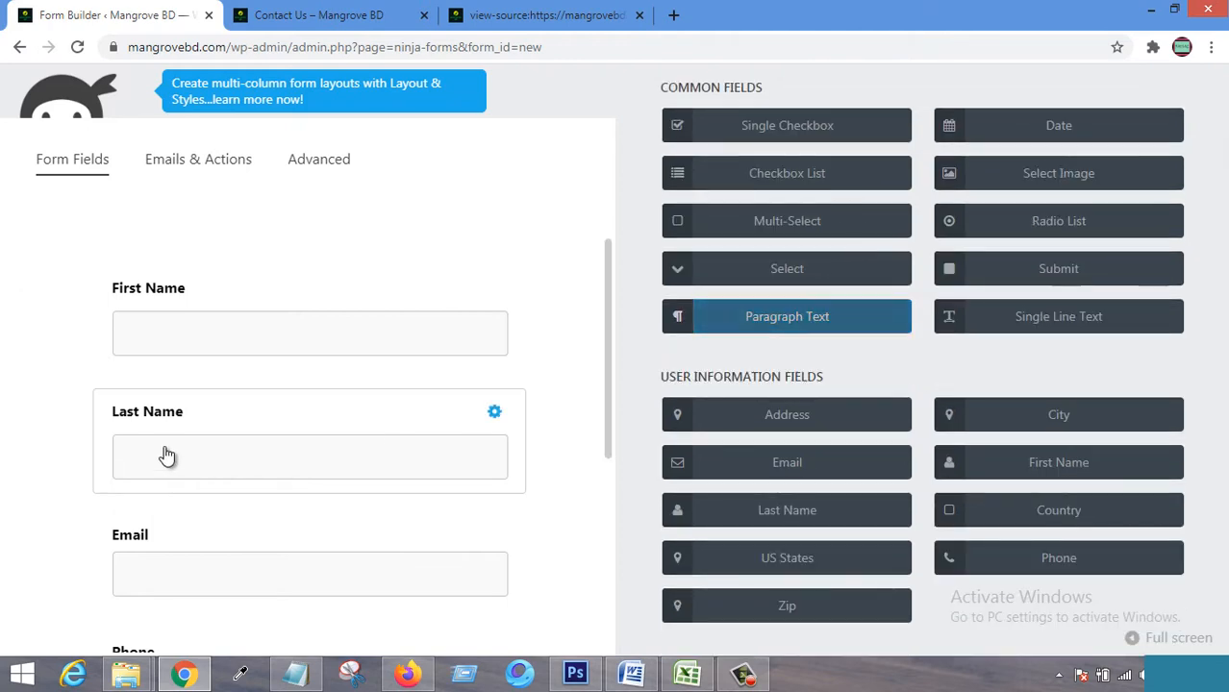
pyautogui.scroll(5, 164, 453)
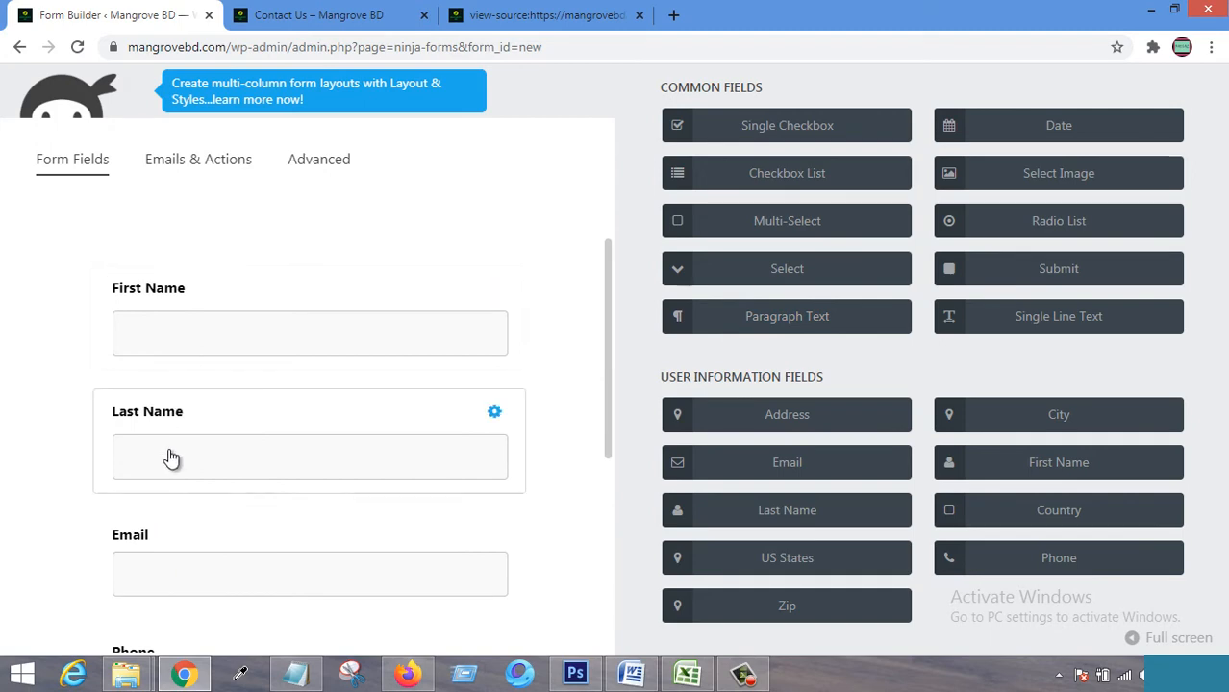
pyautogui.scroll(-3, 178, 571)
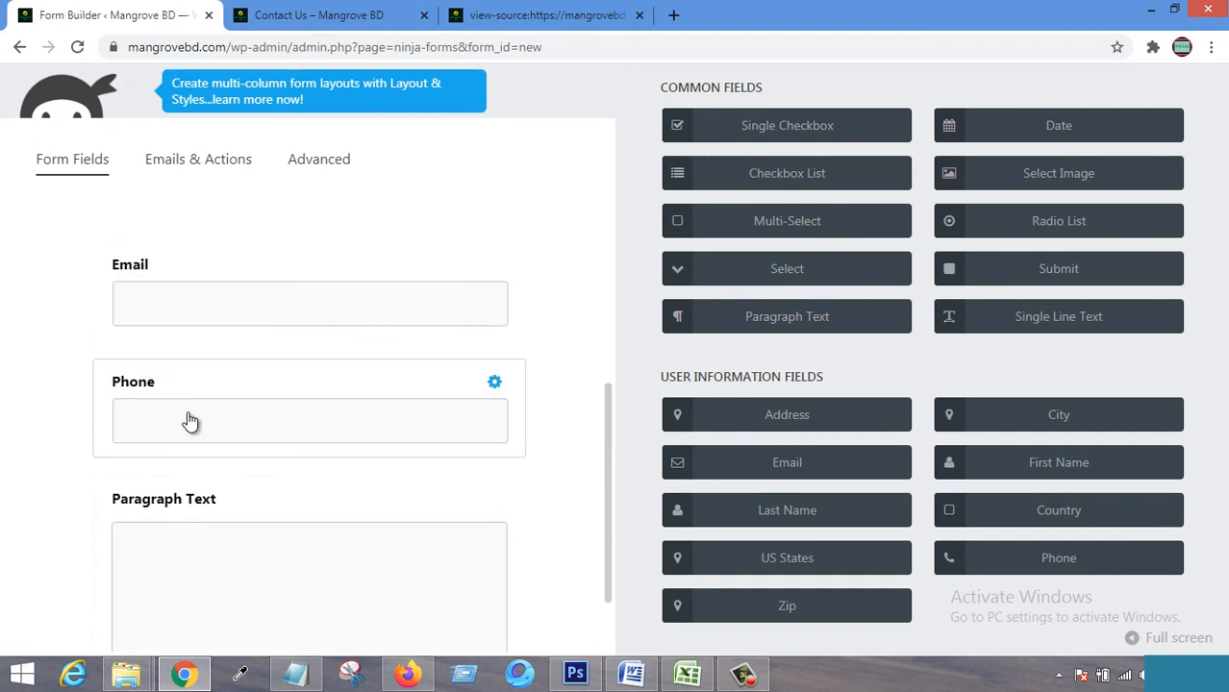
pyautogui.scroll(3, 191, 575)
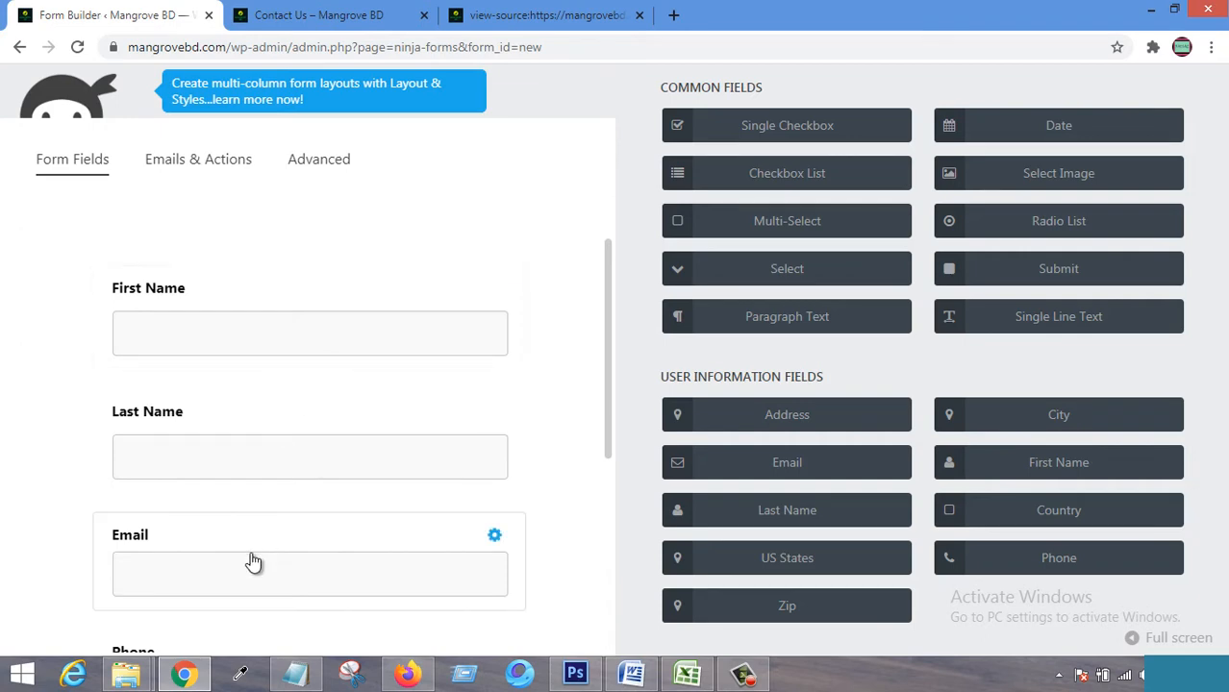
# Turn on Required Field for the Email and First Name fields.
pyautogui.click(437, 565)
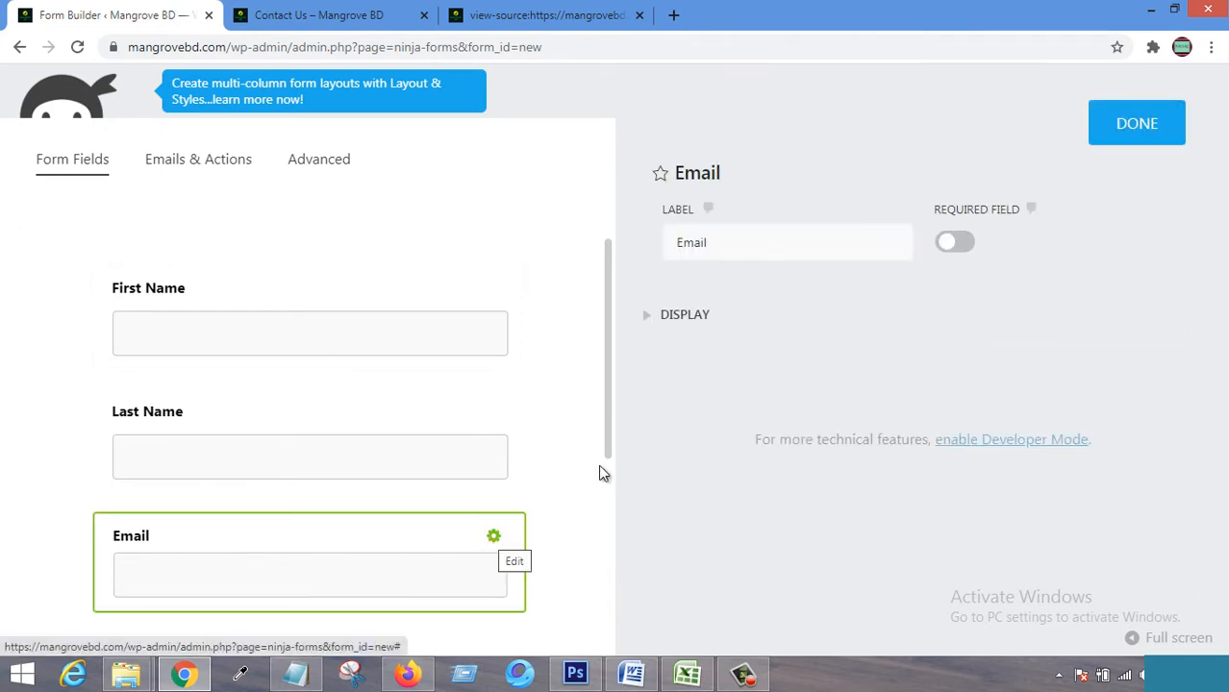
pyautogui.click(956, 246)
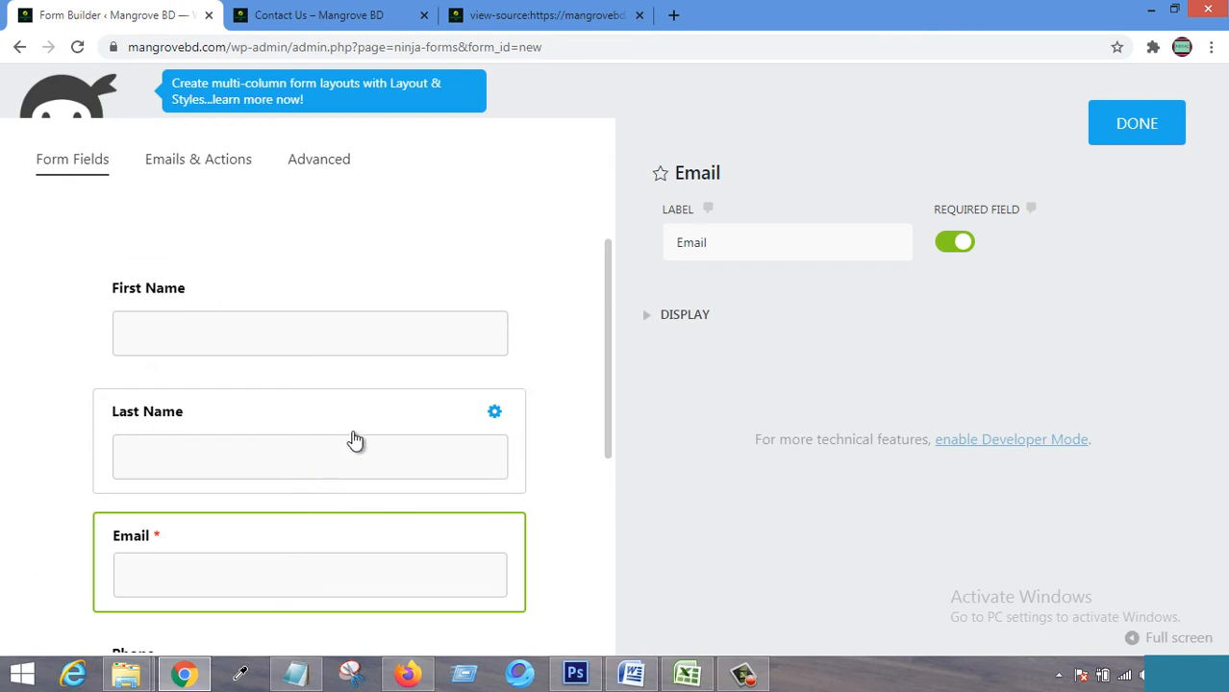
pyautogui.moveTo(494, 294)
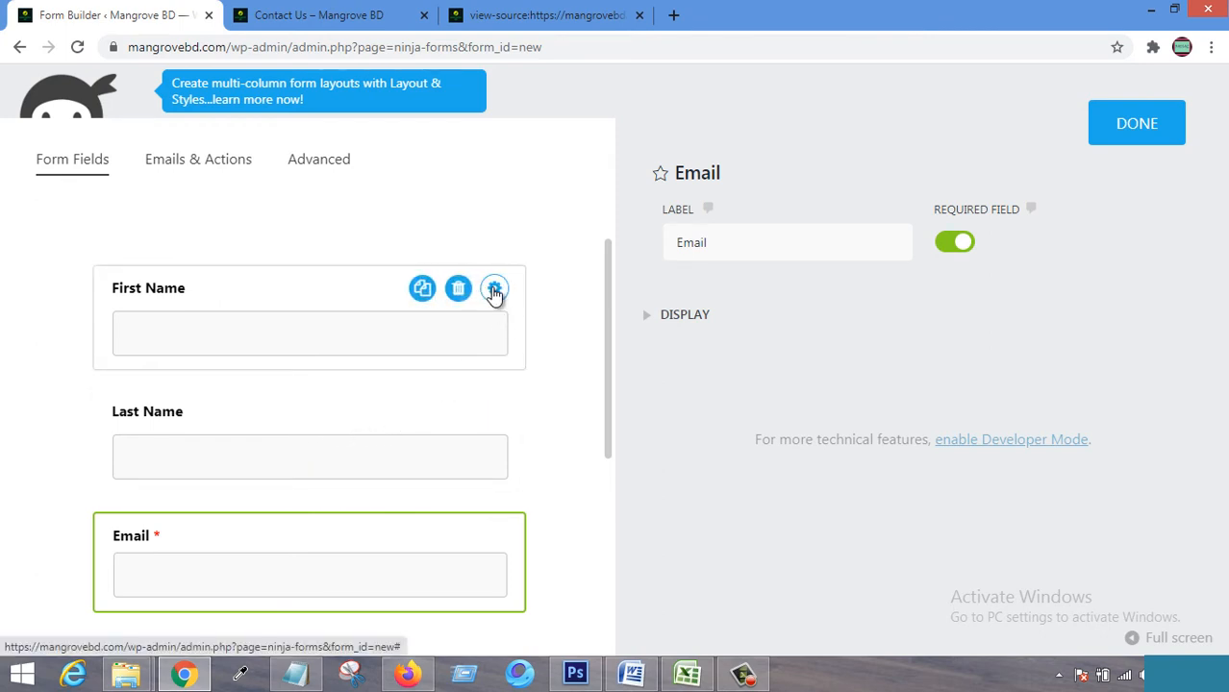
pyautogui.click(494, 290)
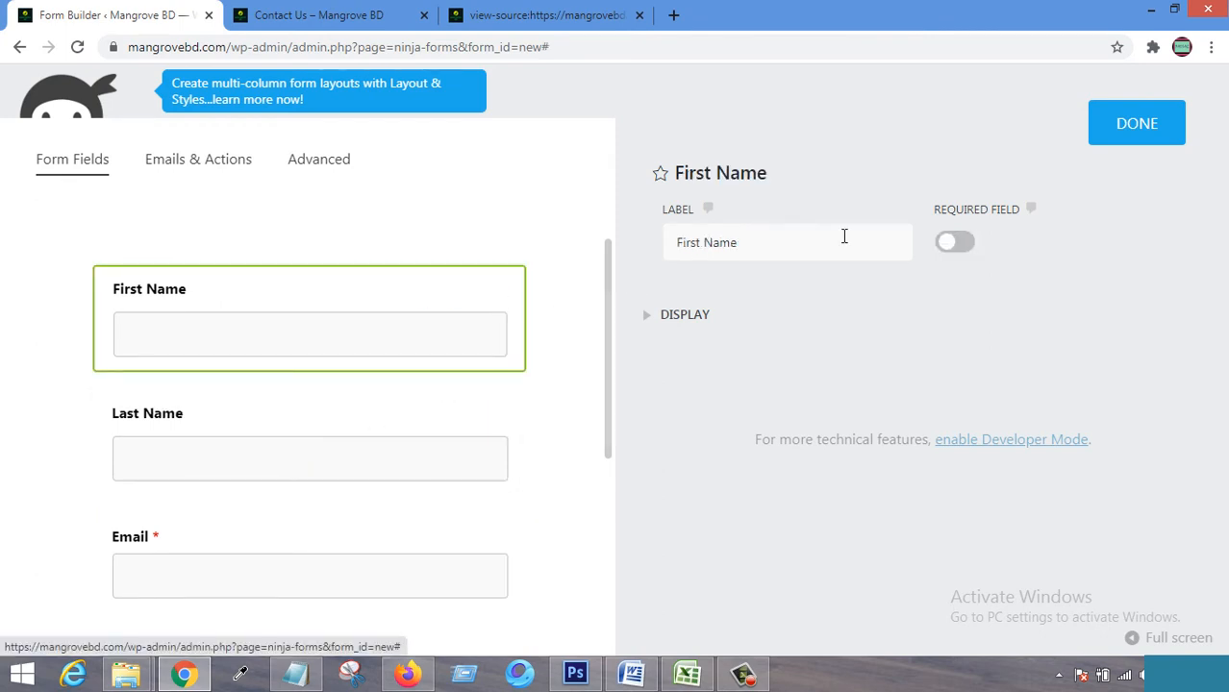
pyautogui.click(958, 245)
pyautogui.scroll(-4, 343, 501)
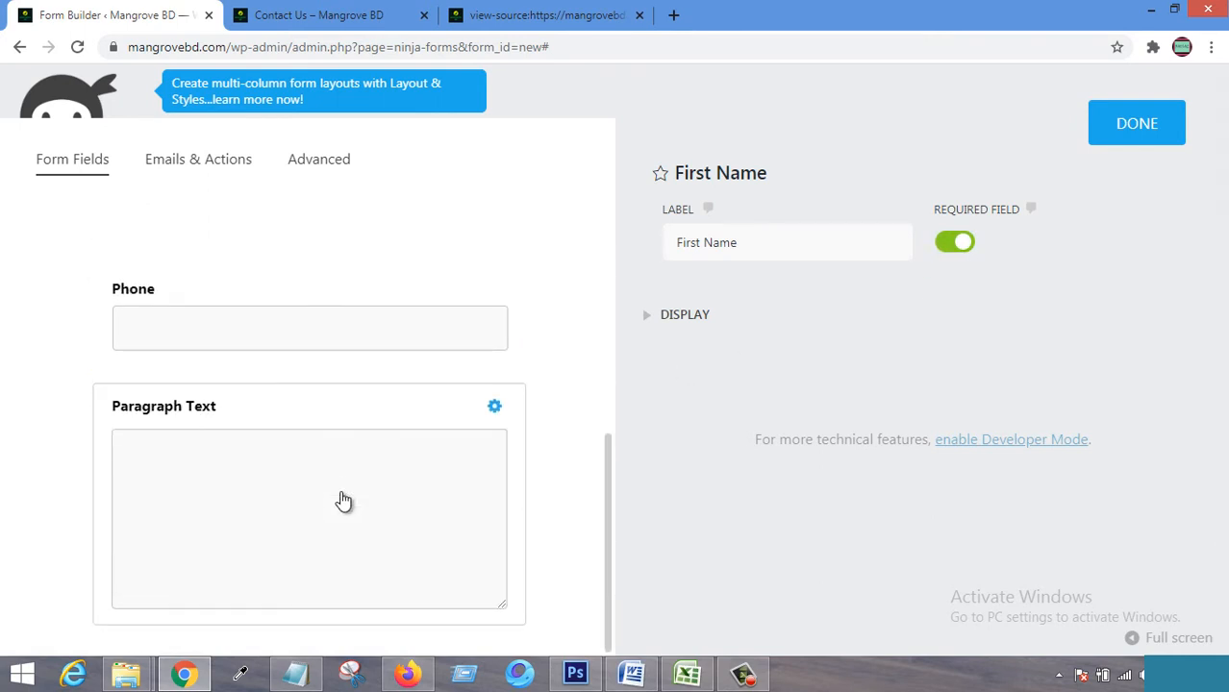
pyautogui.scroll(2, 345, 482)
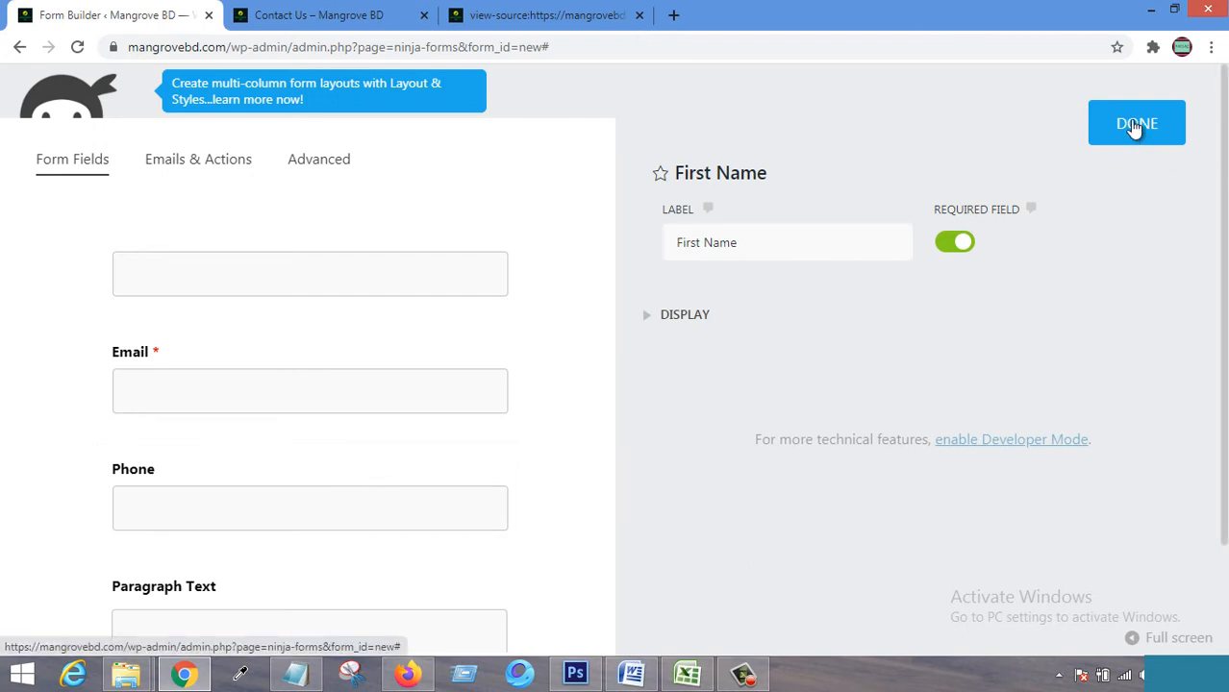
pyautogui.scroll(2, 425, 452)
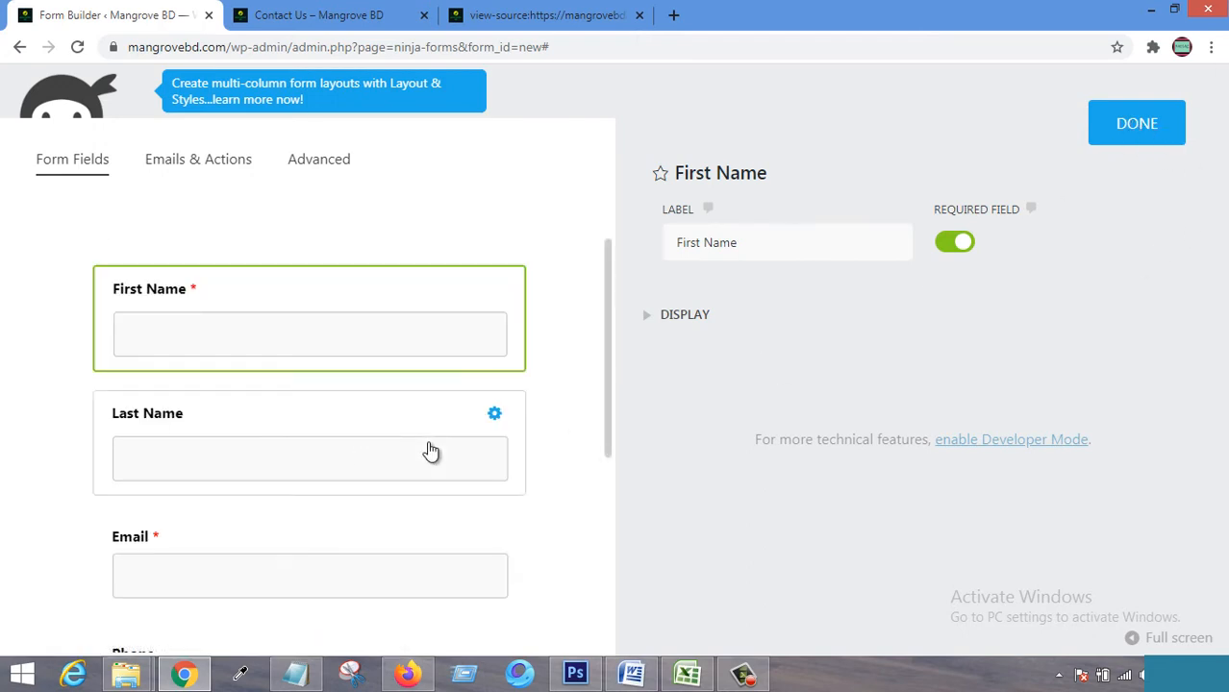
# Publish the form titled 'Contact With Us' with Add Submit Button left on.
pyautogui.click(1141, 125)
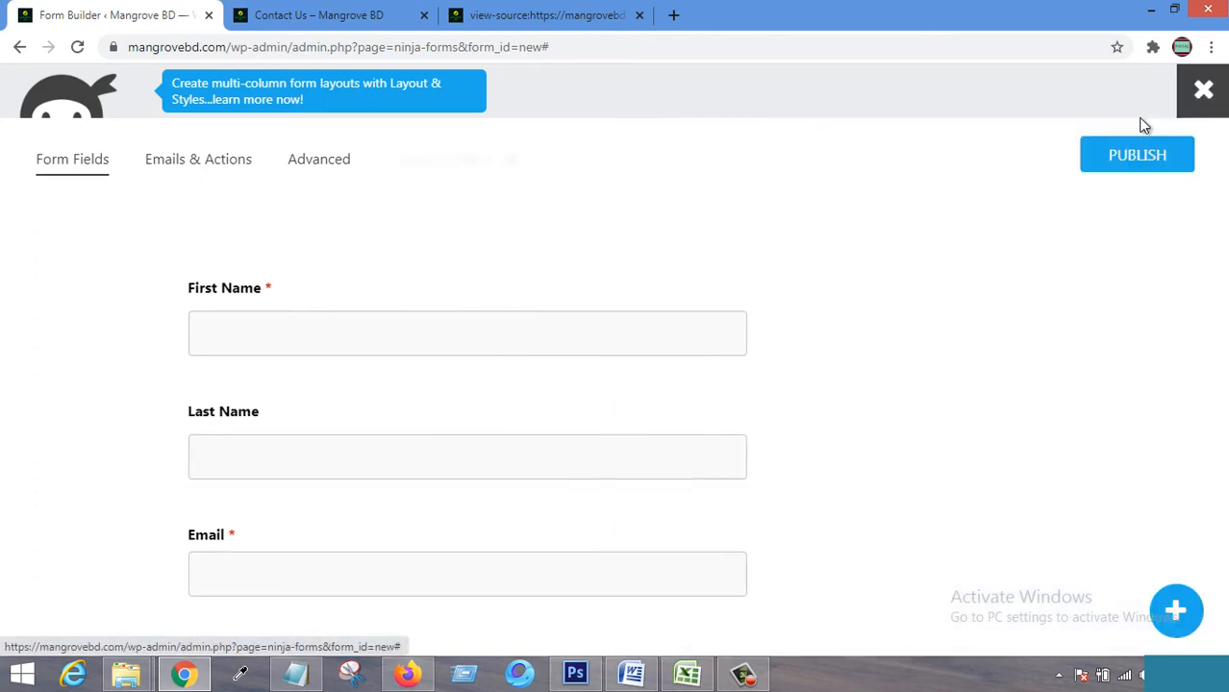
pyautogui.click(1141, 163)
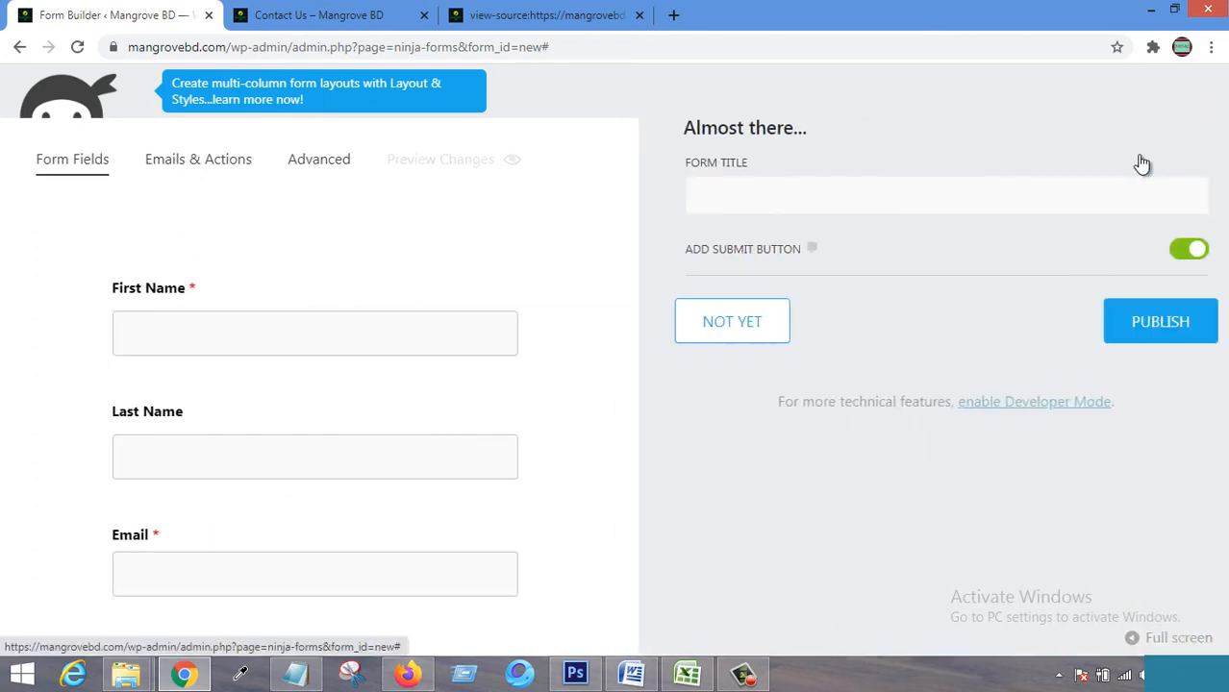
pyautogui.click(829, 202)
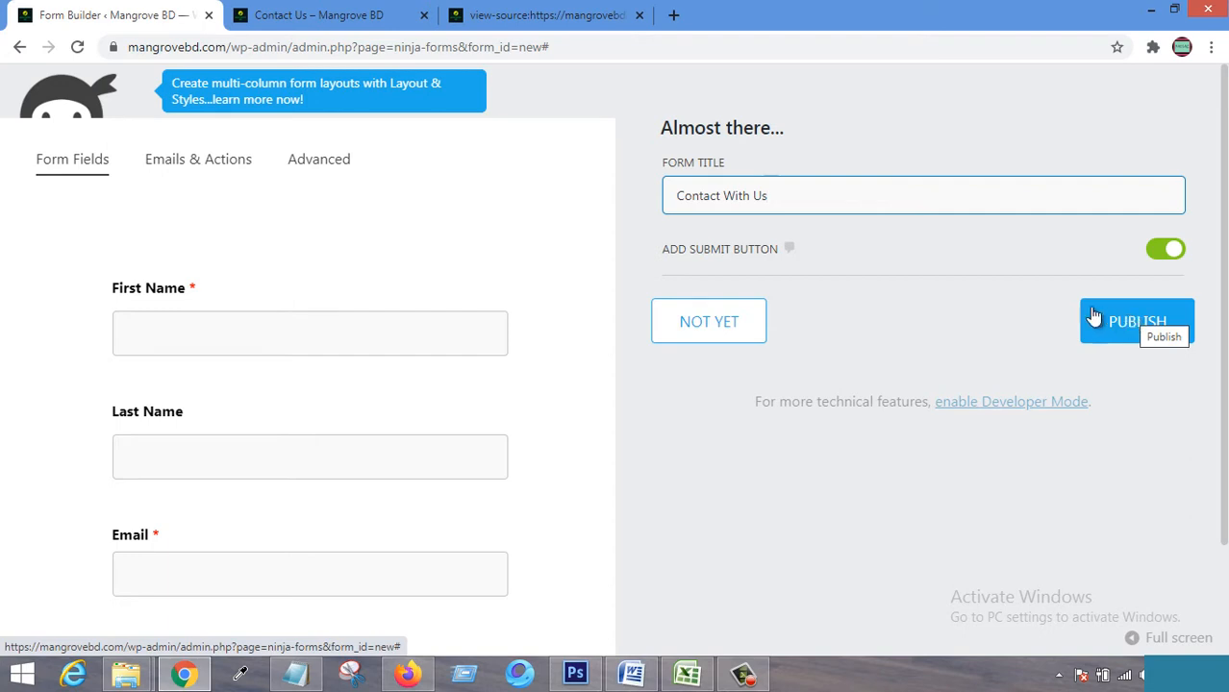
pyautogui.moveTo(663, 249); pyautogui.dragTo(779, 249)
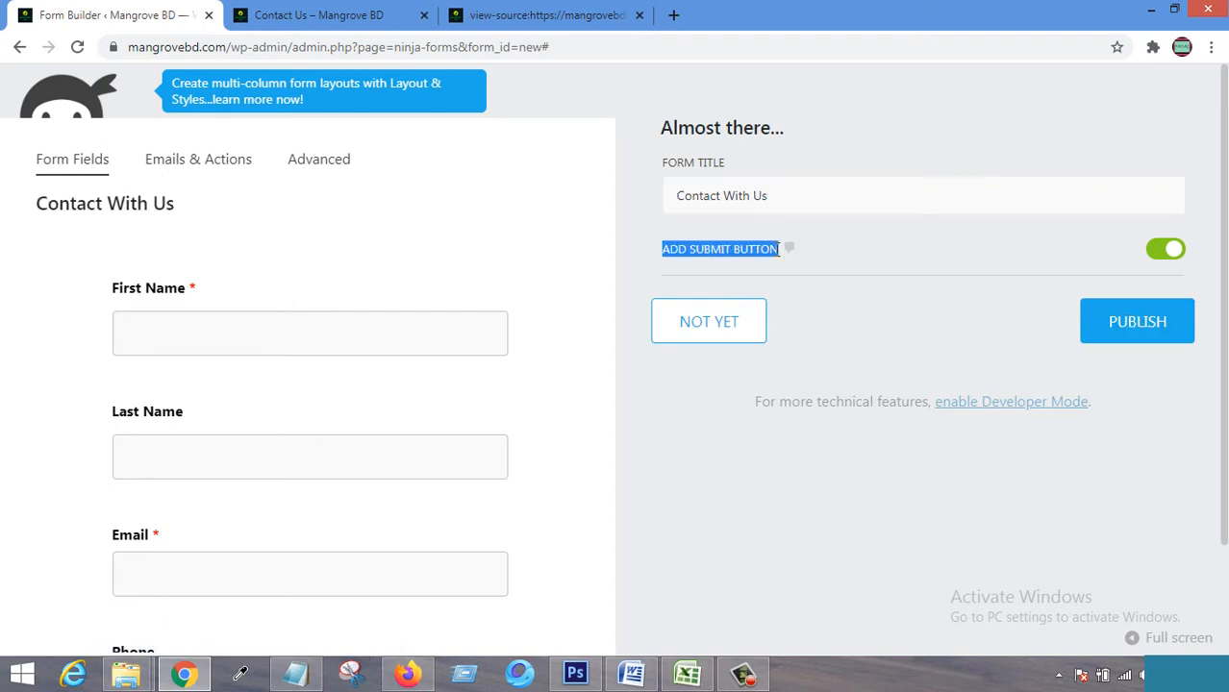
pyautogui.click(991, 262)
pyautogui.scroll(-4, 278, 480)
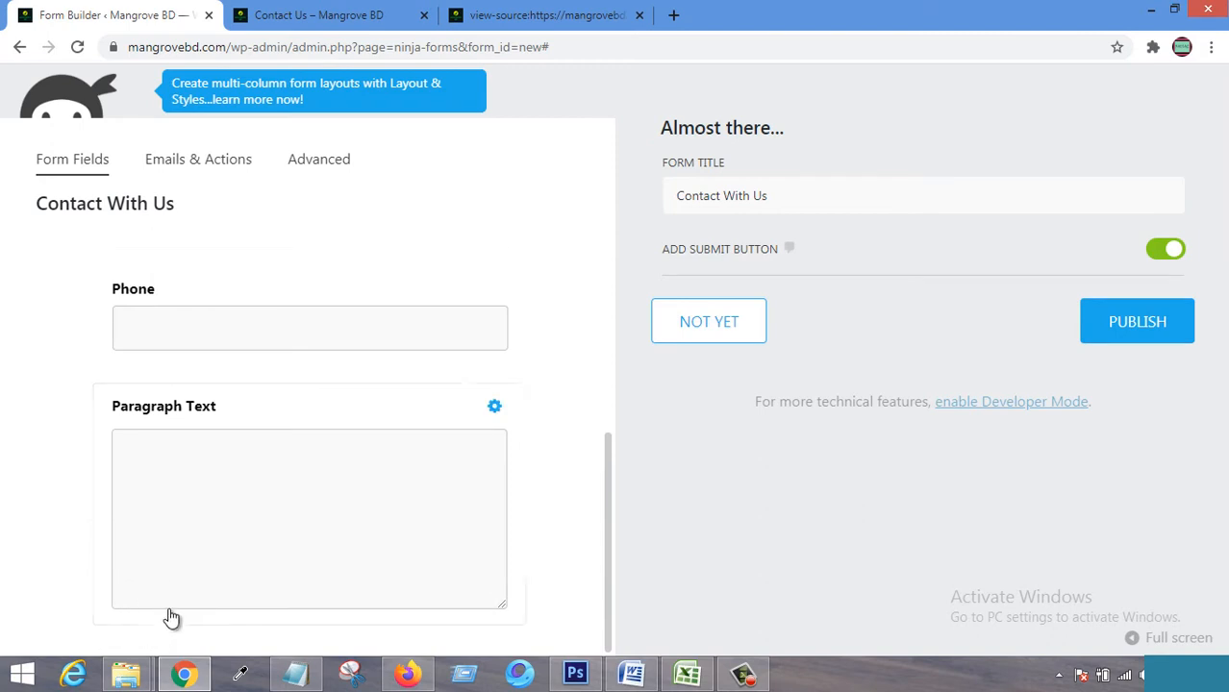
pyautogui.click(1134, 322)
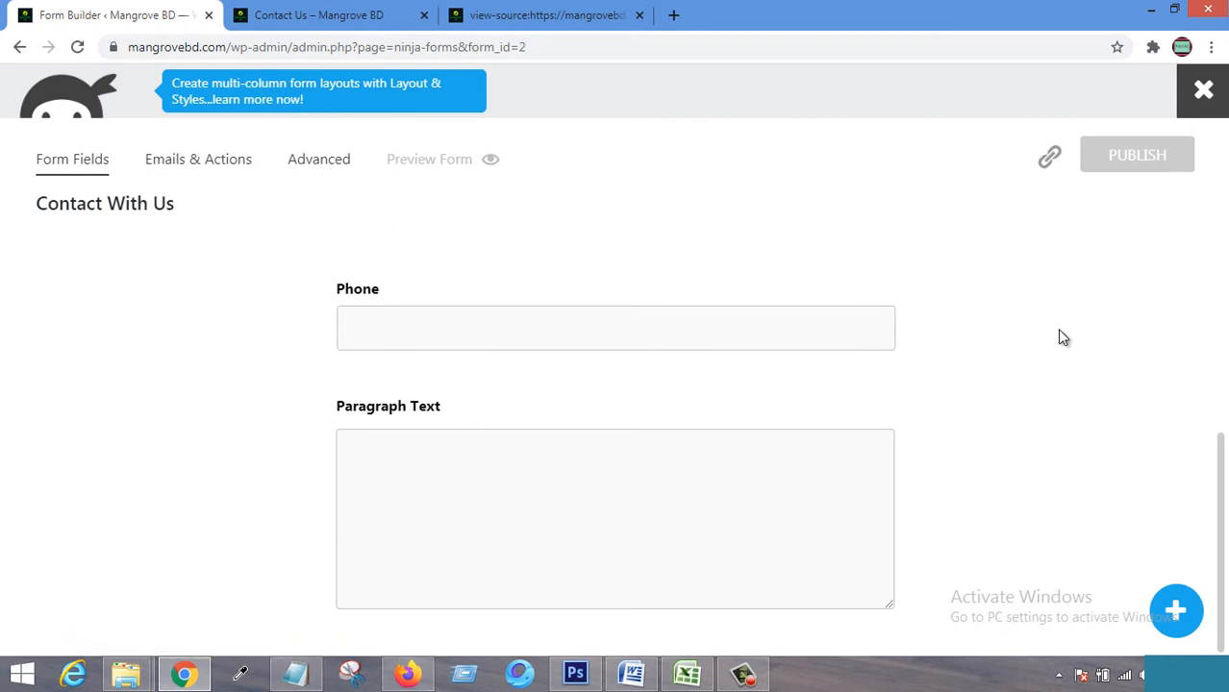
# Delete the Contact Me form from the forms list, confirming with DELETE.
pyautogui.click(1203, 90)
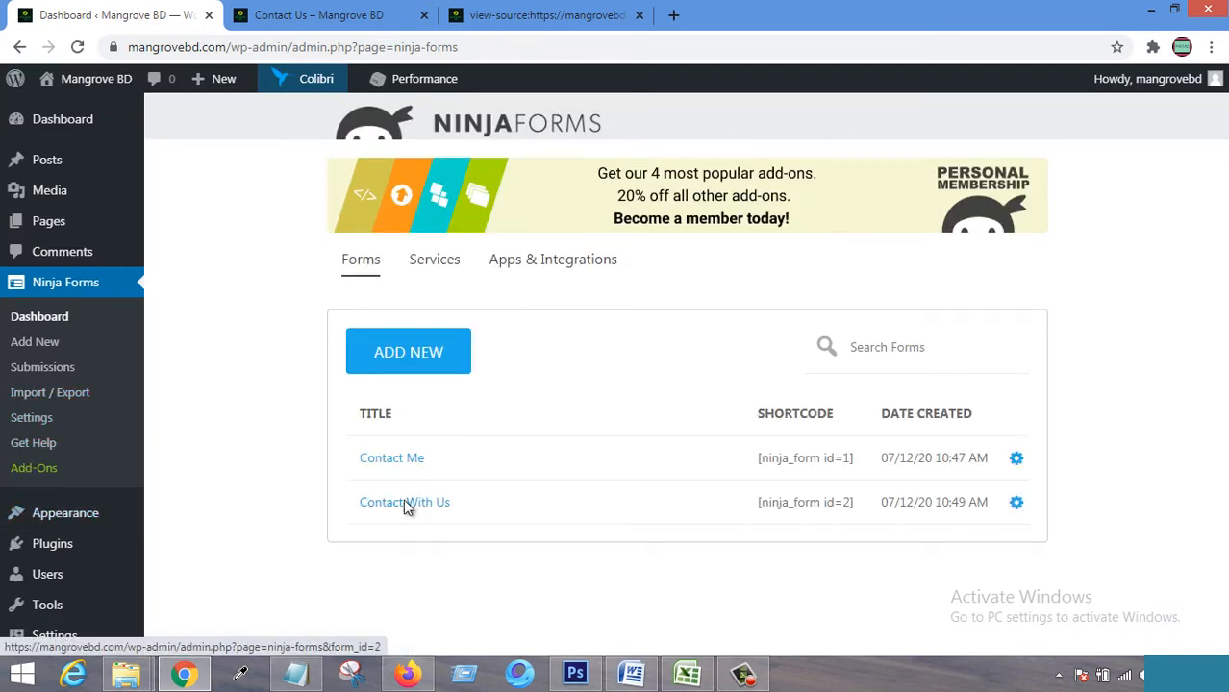
pyautogui.click(1016, 458)
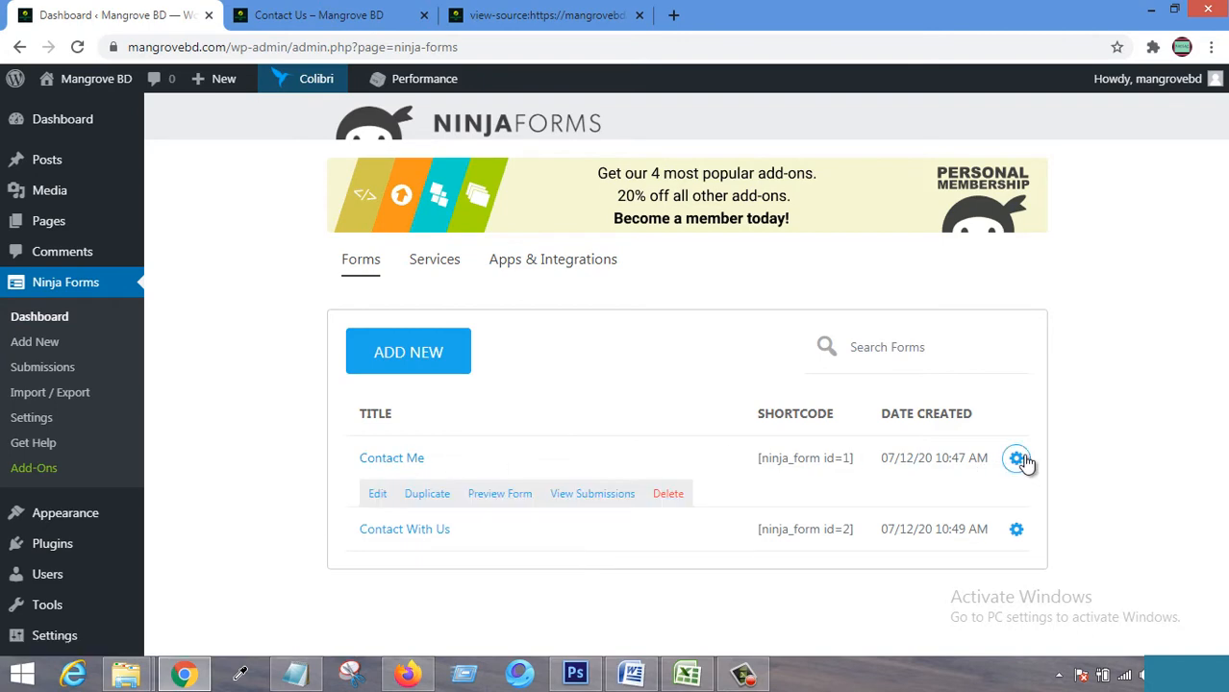
pyautogui.click(670, 495)
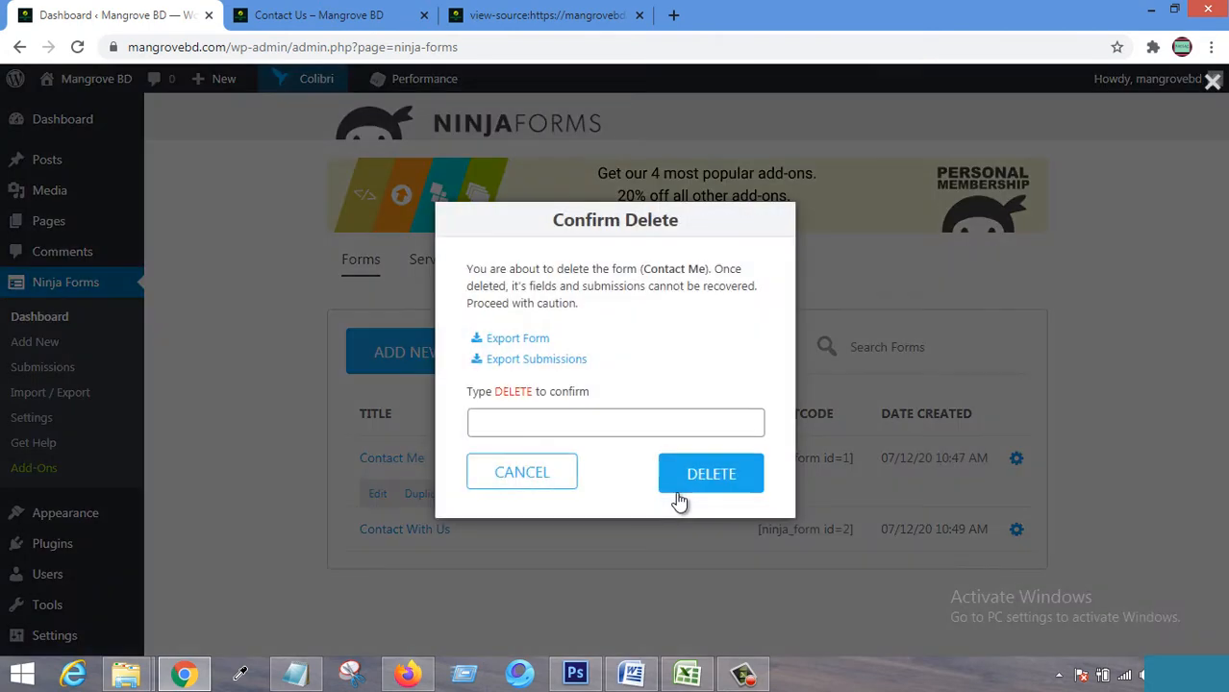
pyautogui.click(624, 422)
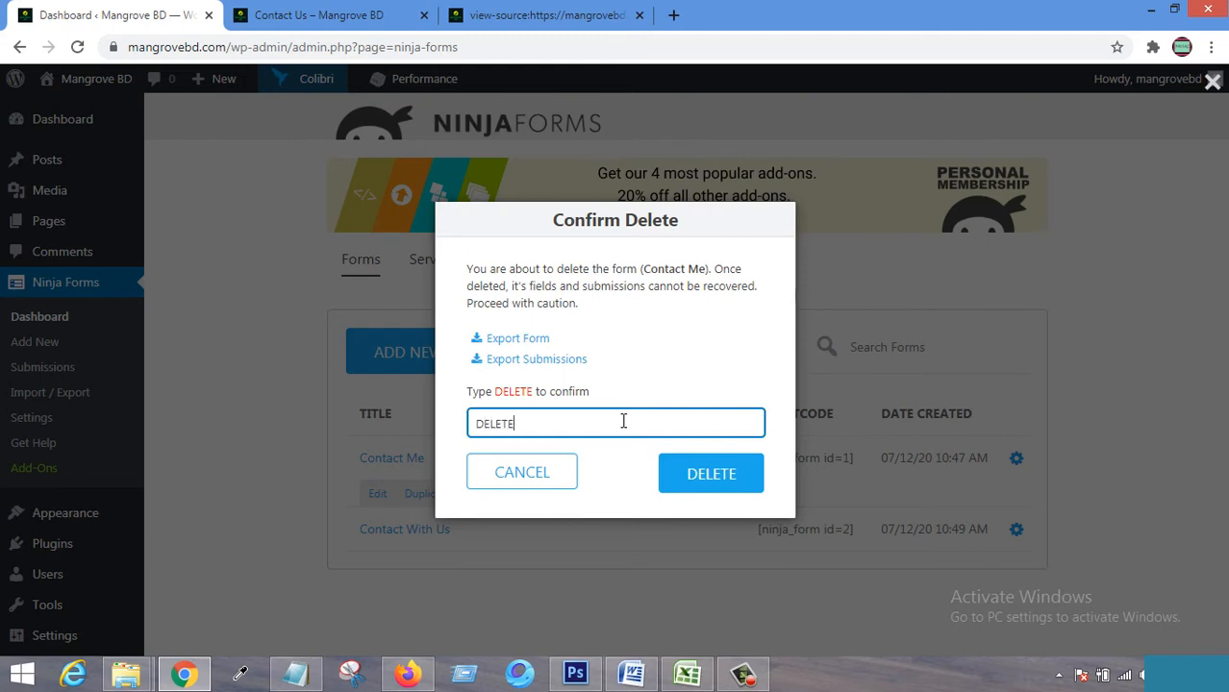
pyautogui.click(683, 472)
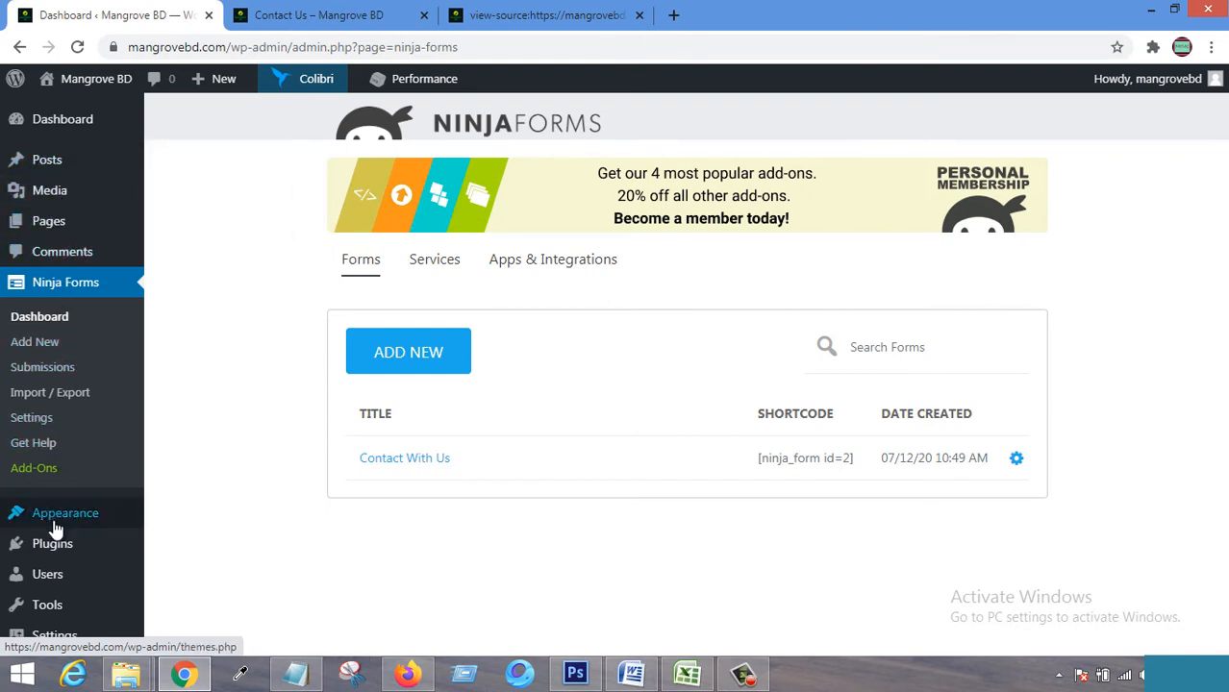
# Search Plugins > Add New for 'Elementor'.
pyautogui.moveTo(55, 544)
pyautogui.click(182, 577)
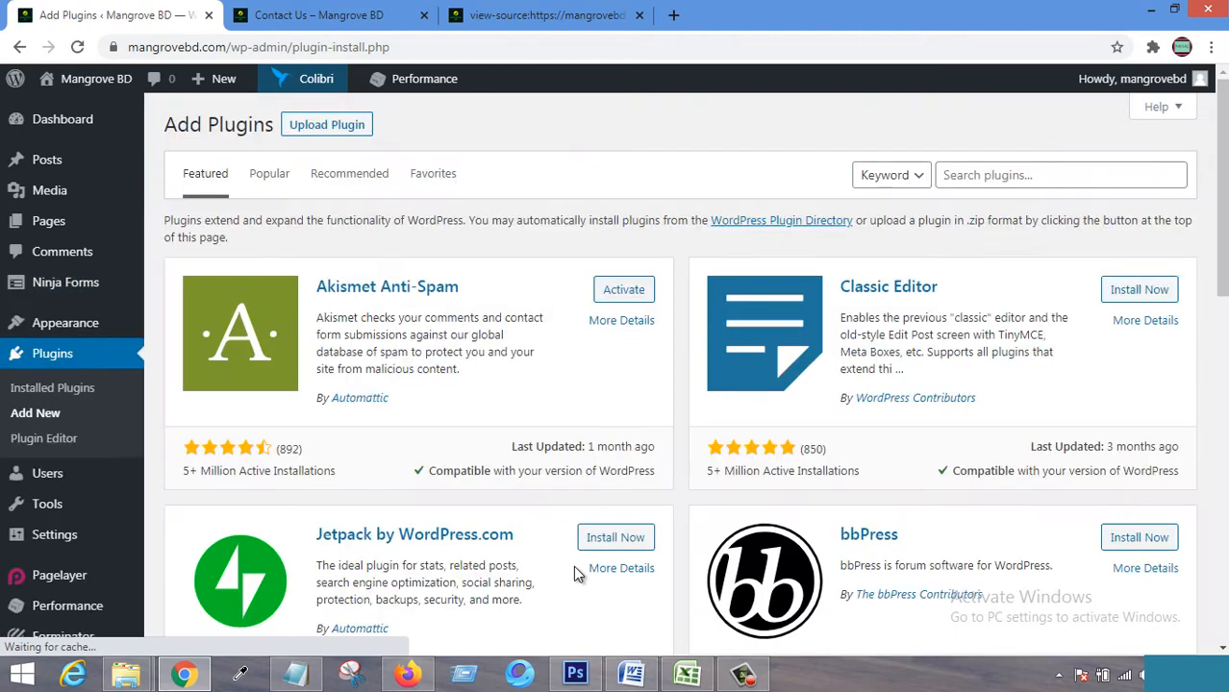
pyautogui.click(1022, 183)
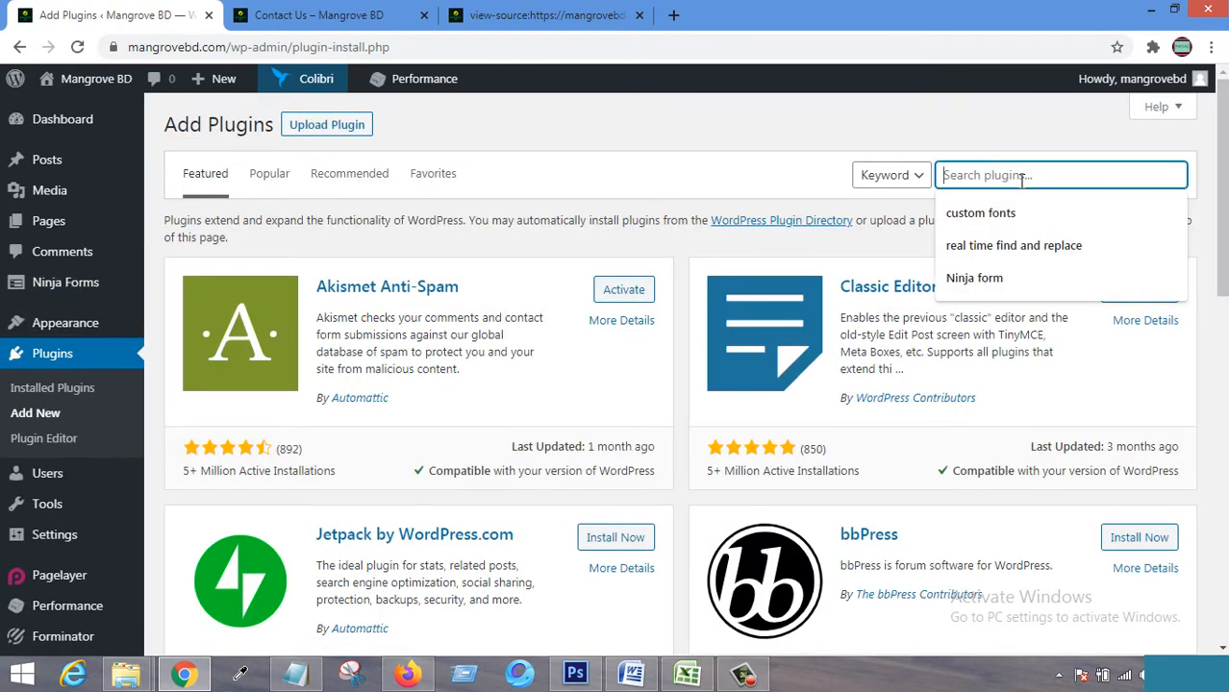
pyautogui.write('Elementor')
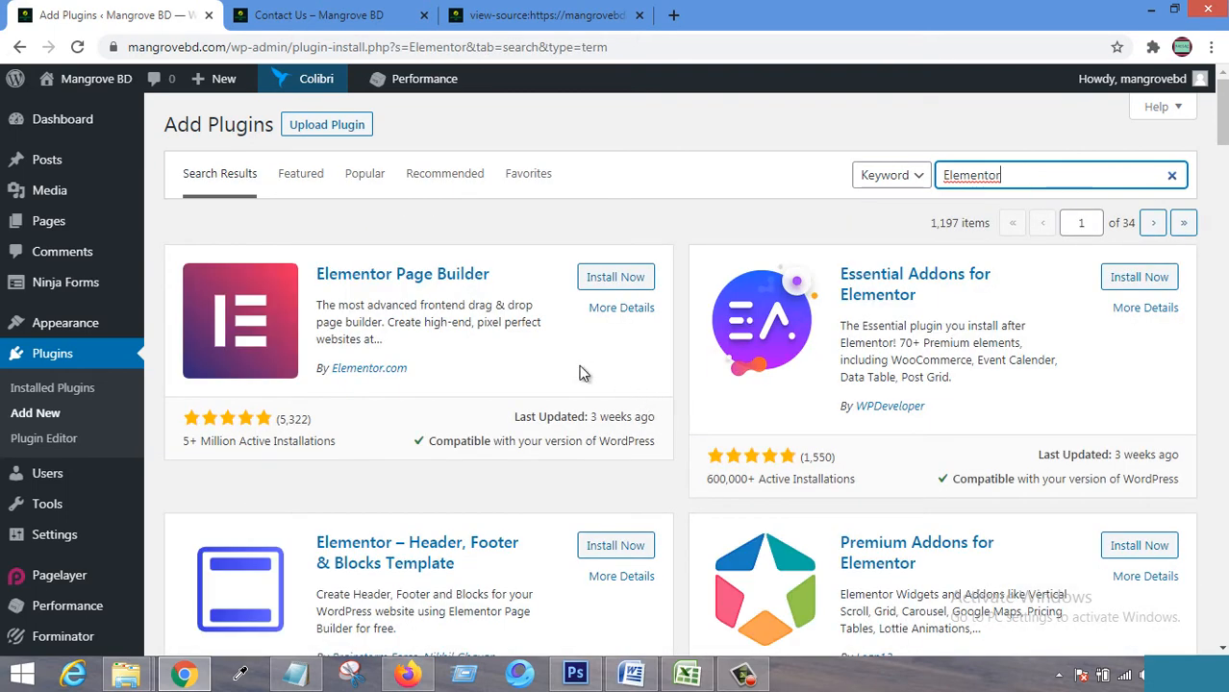
# Install and activate Elementor Page Builder, then close its welcome screen.
pyautogui.click(636, 280)
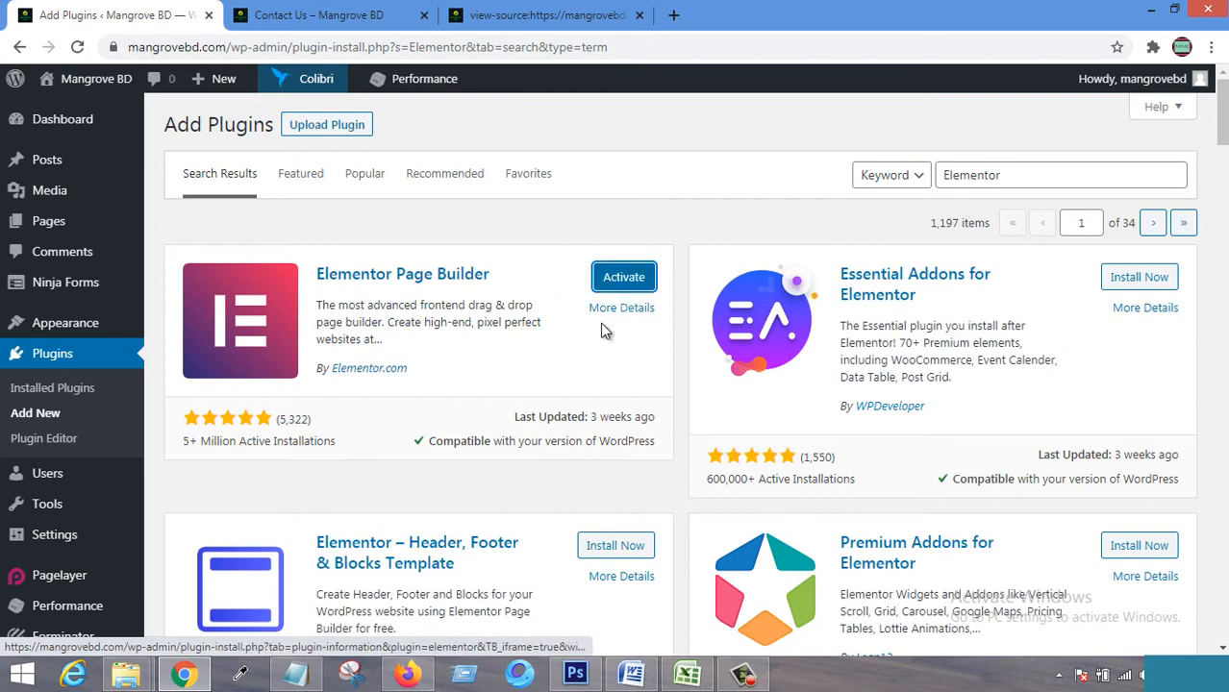
pyautogui.click(610, 279)
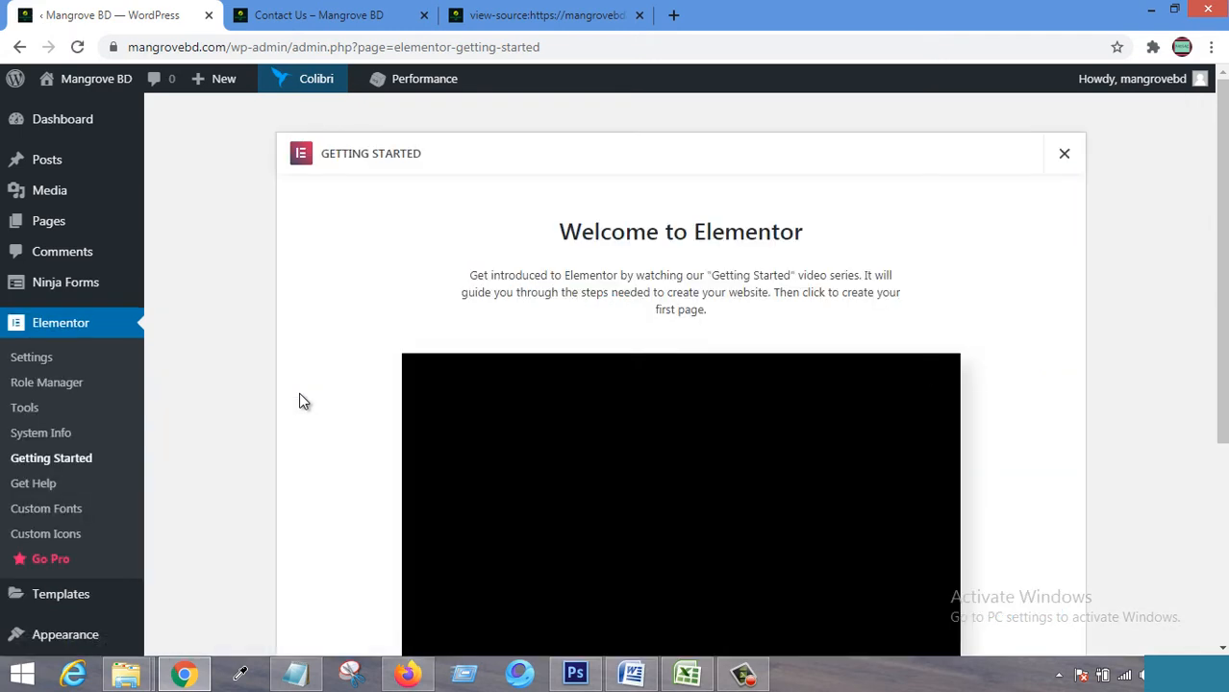
pyautogui.scroll(-3, 787, 348)
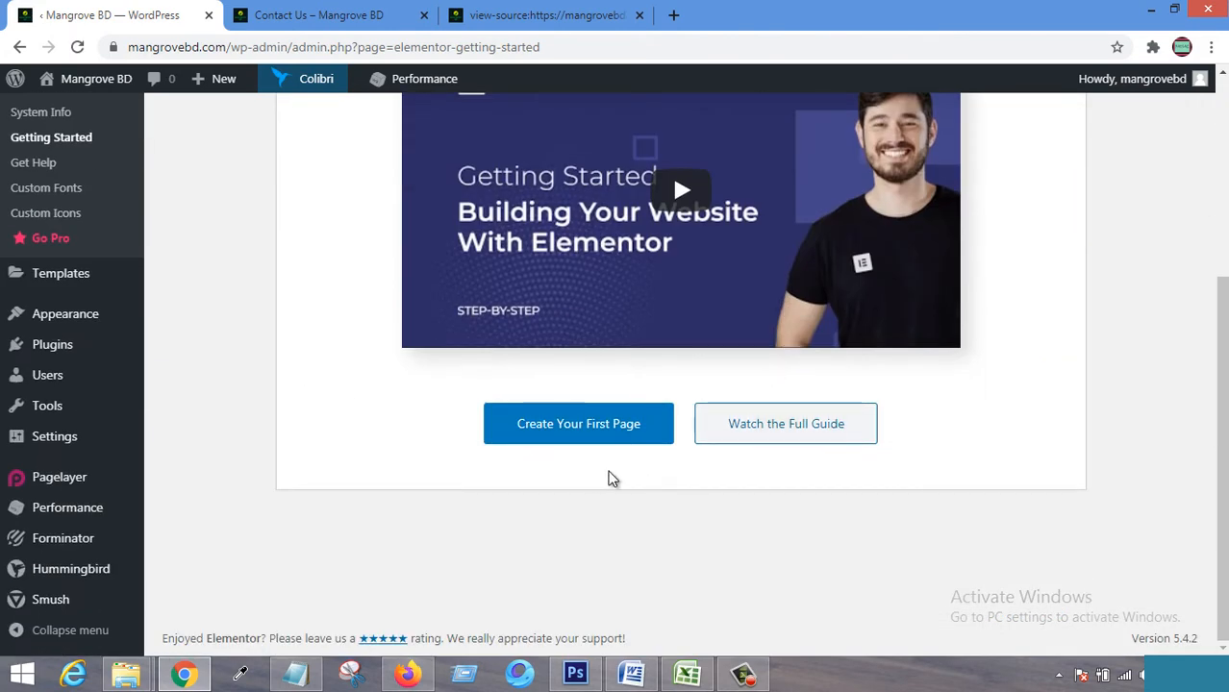
pyautogui.scroll(3, 370, 433)
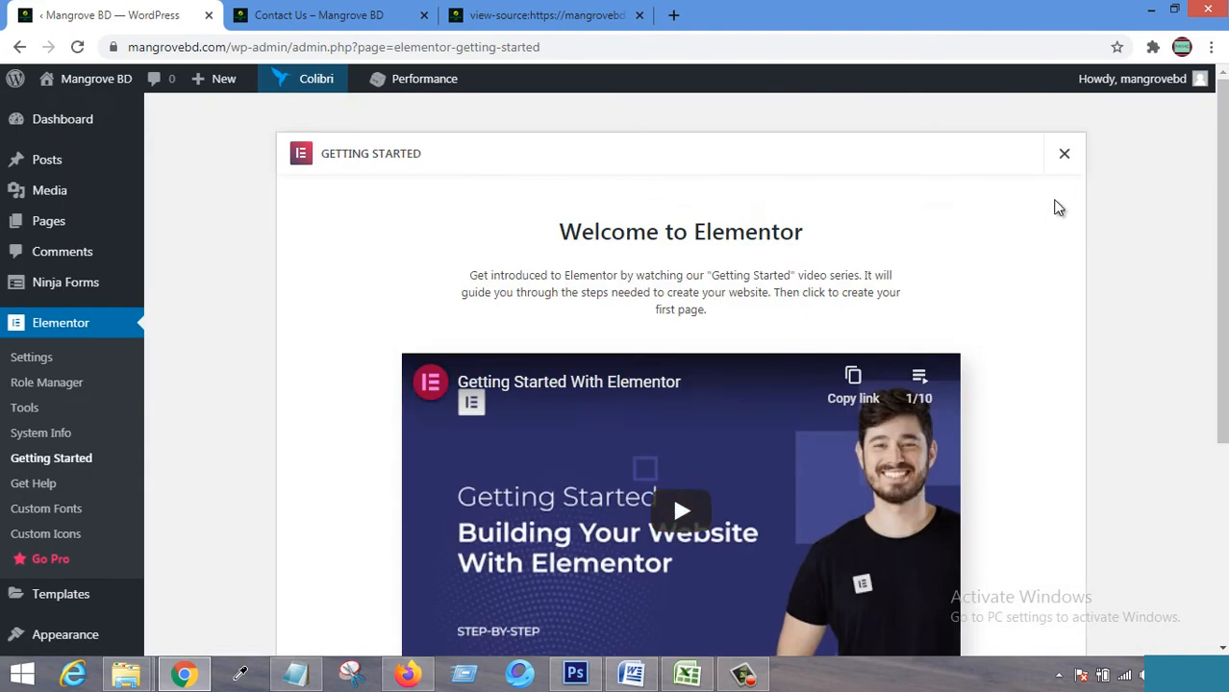
pyautogui.click(1064, 159)
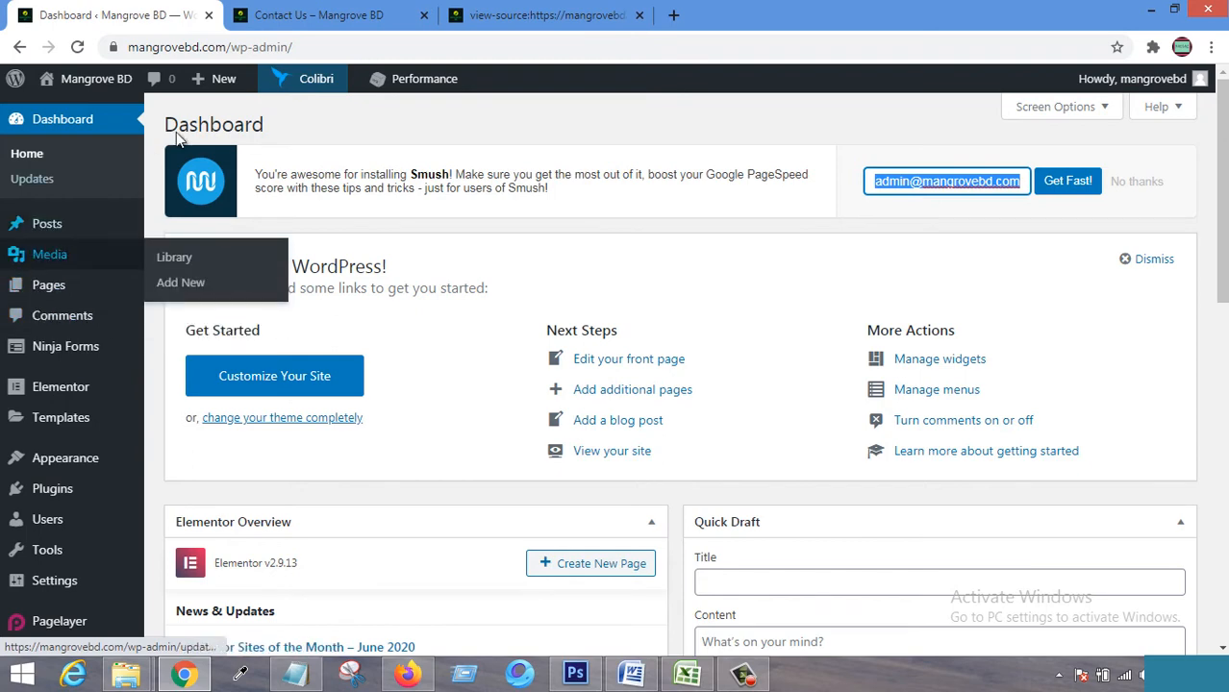
# Open the Contact Us page with Edit with Elementor.
pyautogui.click(317, 15)
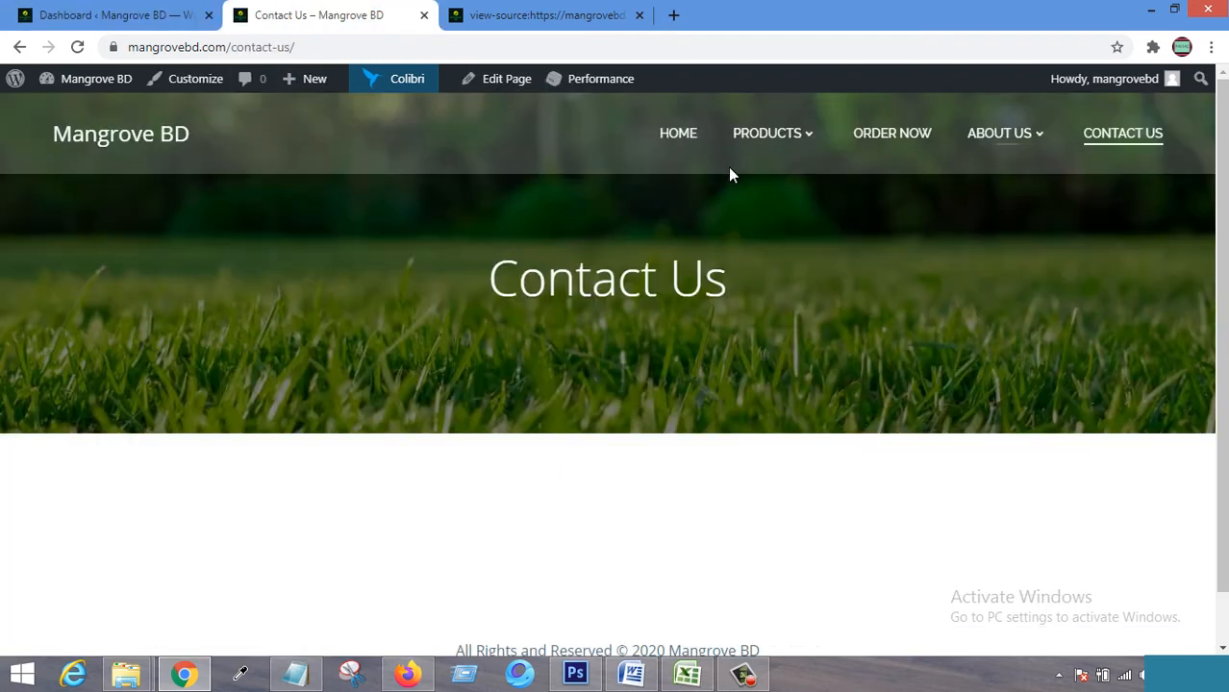
pyautogui.click(490, 79)
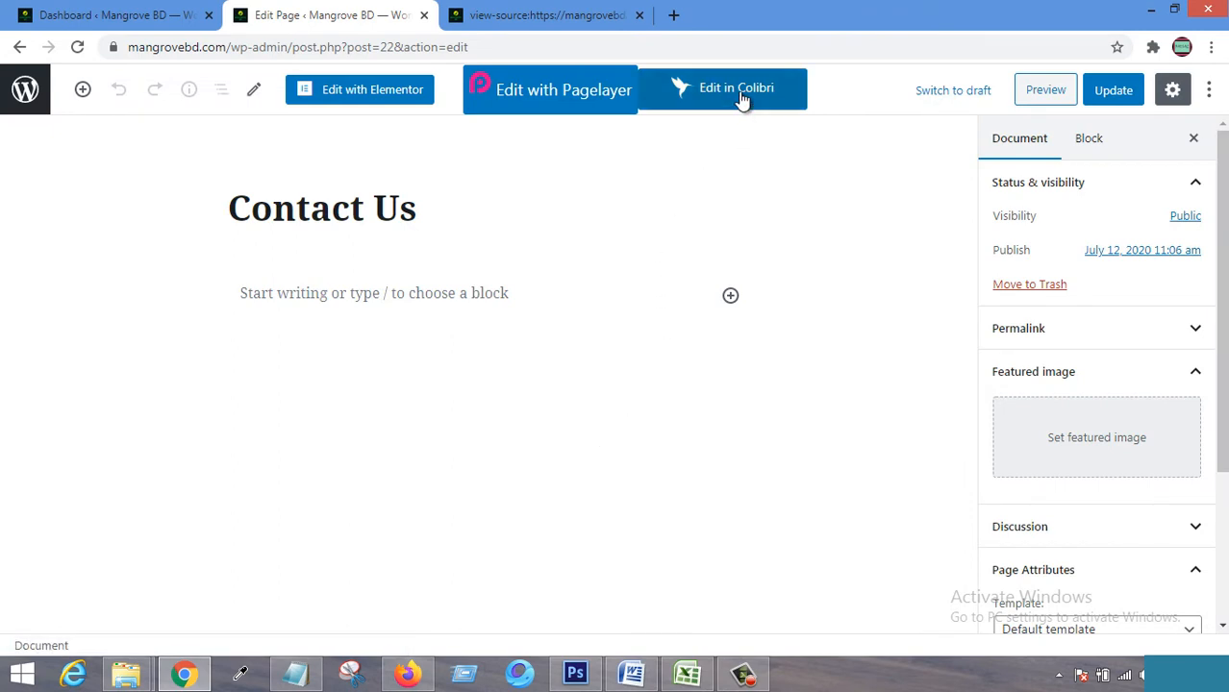
pyautogui.click(362, 93)
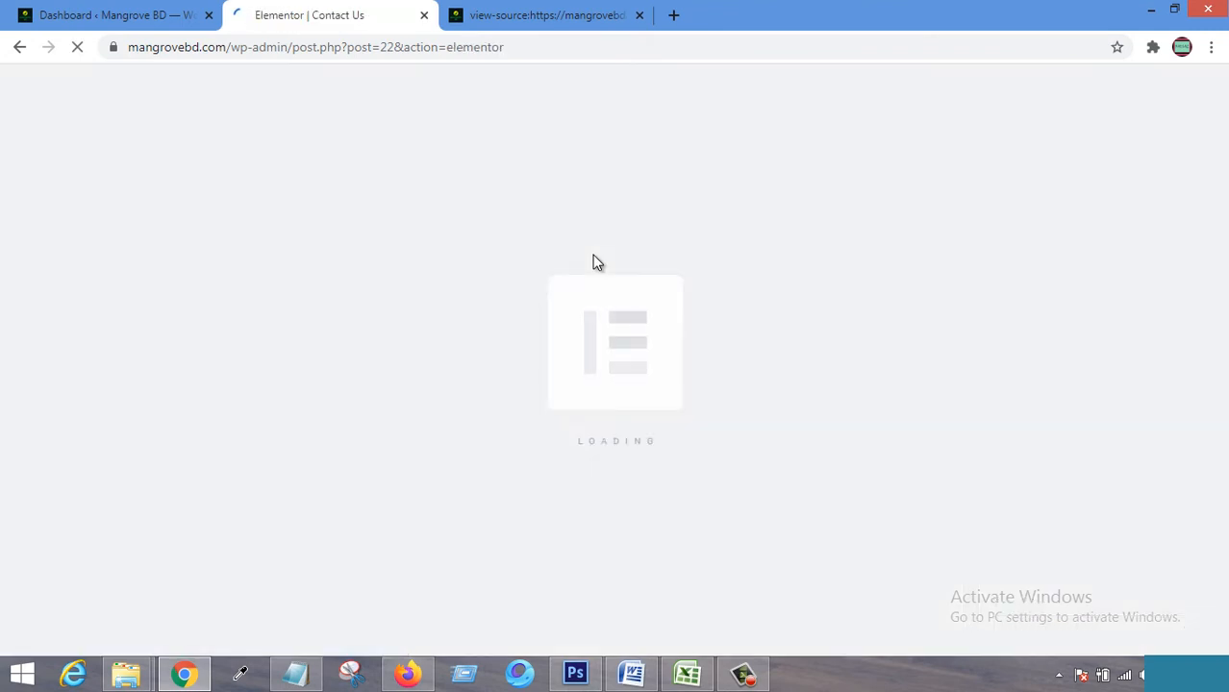
# Close the page source tab, then scroll through the Elementor canvas and widget panel.
pyautogui.click(640, 16)
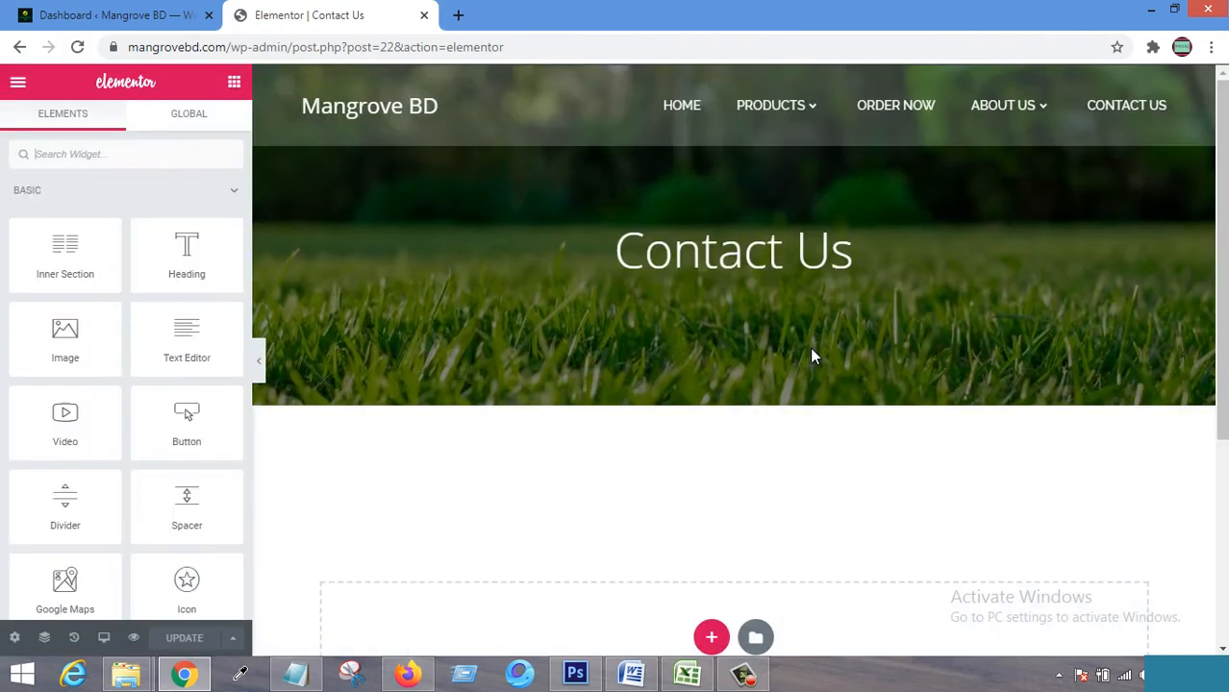
pyautogui.scroll(-3, 658, 389)
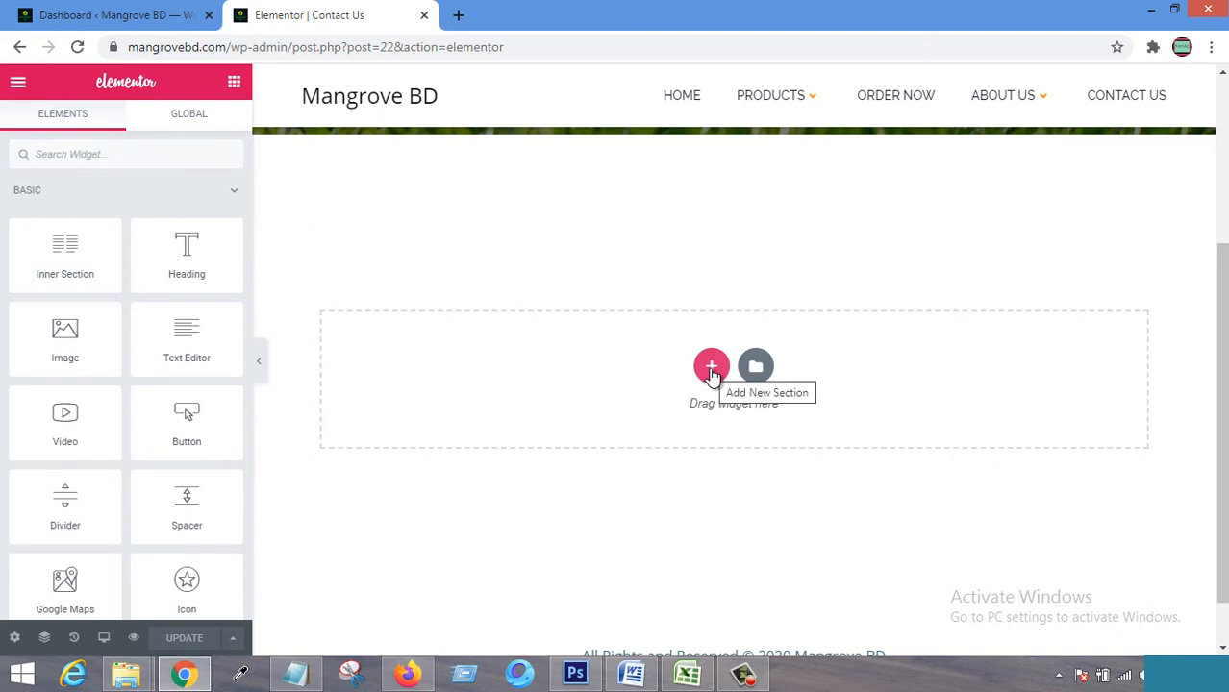
pyautogui.scroll(-6, 130, 465)
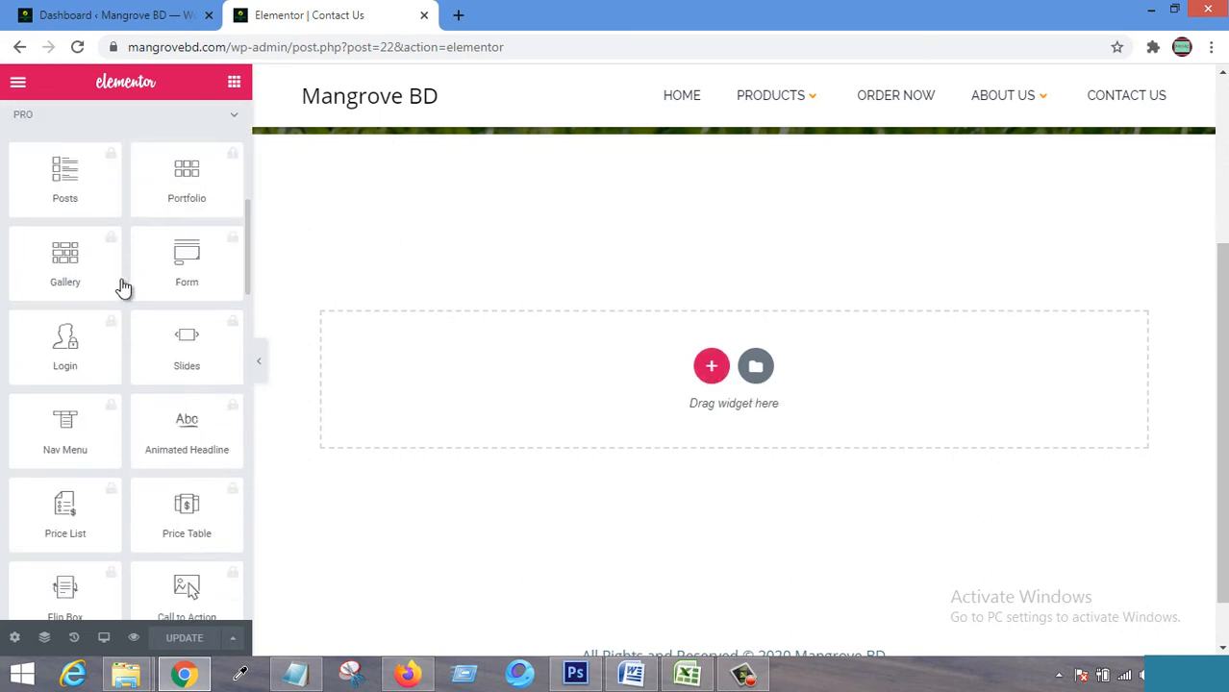
pyautogui.scroll(-5, 106, 452)
pyautogui.scroll(-10, 113, 447)
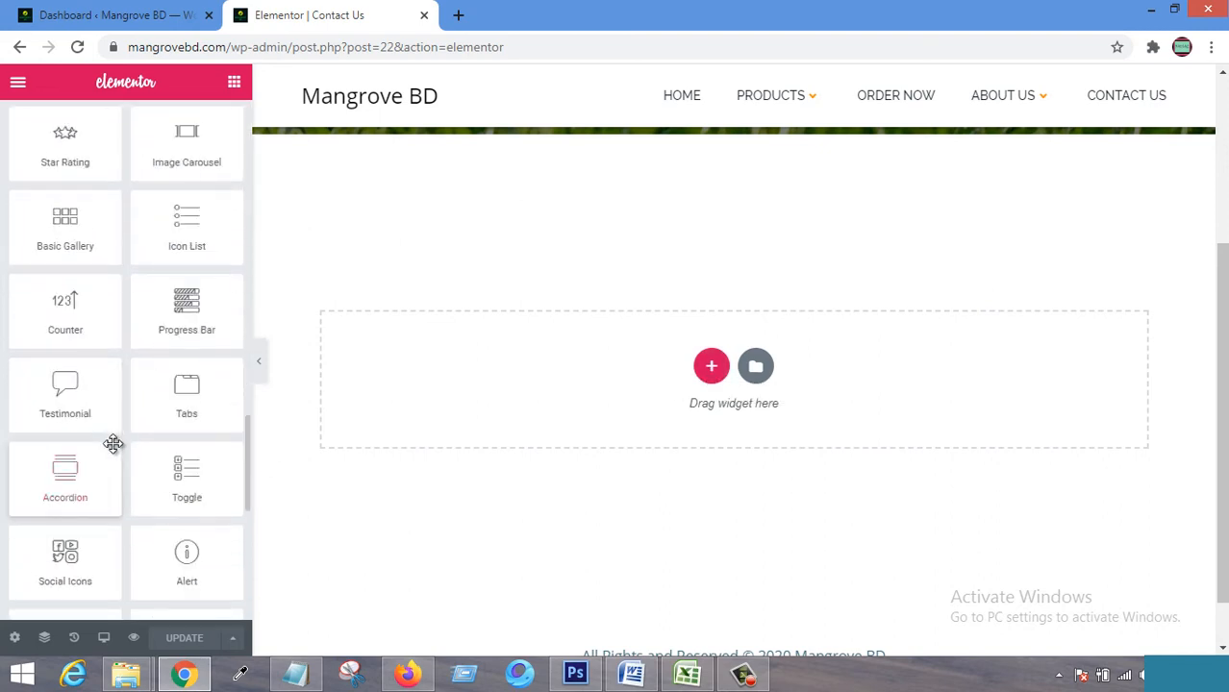
pyautogui.scroll(2, 116, 384)
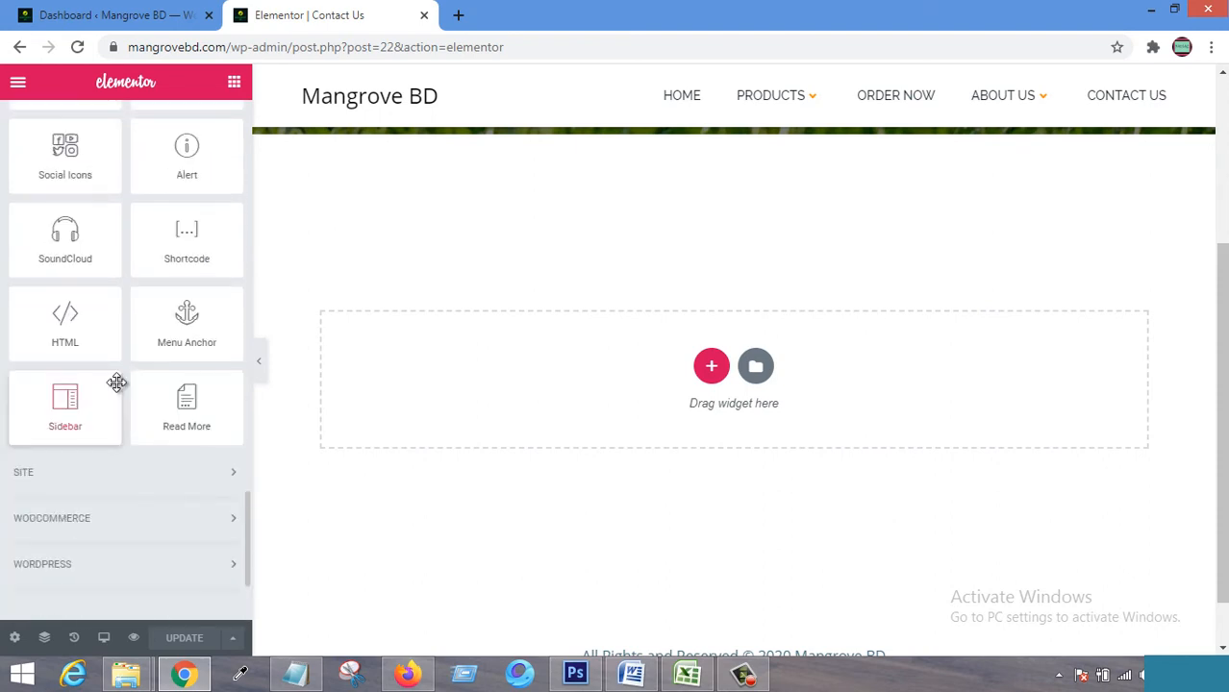
pyautogui.scroll(1, 92, 246)
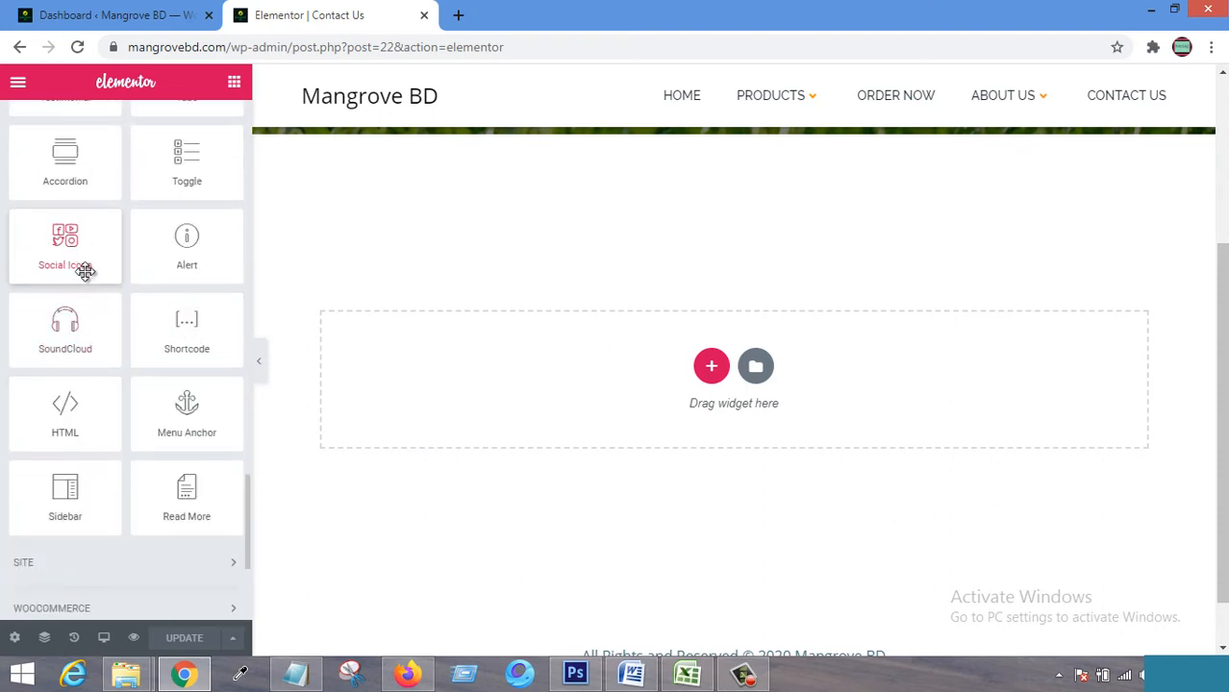
pyautogui.scroll(1, 179, 240)
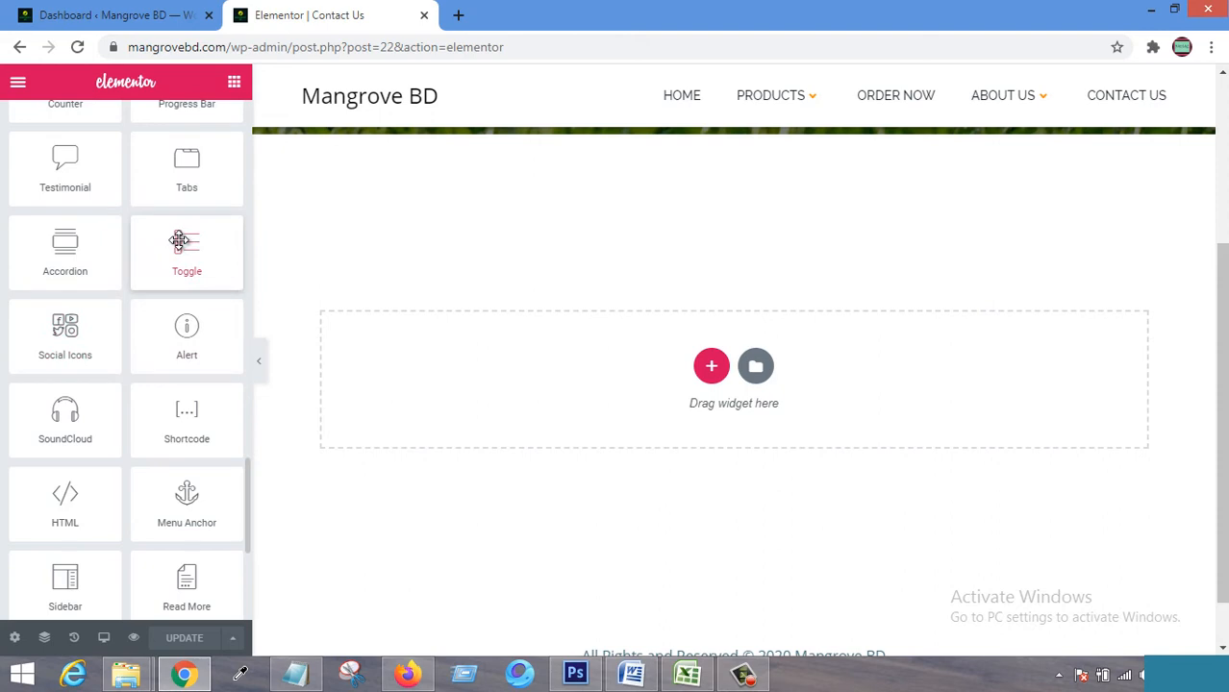
pyautogui.scroll(4, 179, 241)
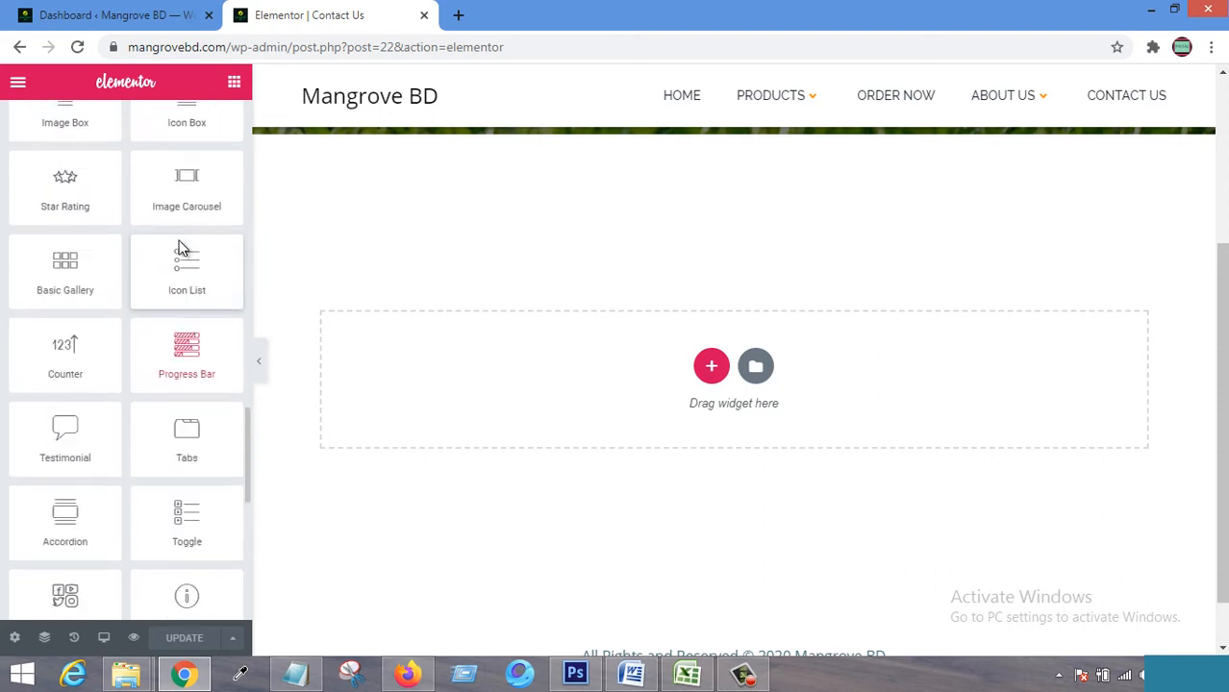
pyautogui.scroll(3, 179, 248)
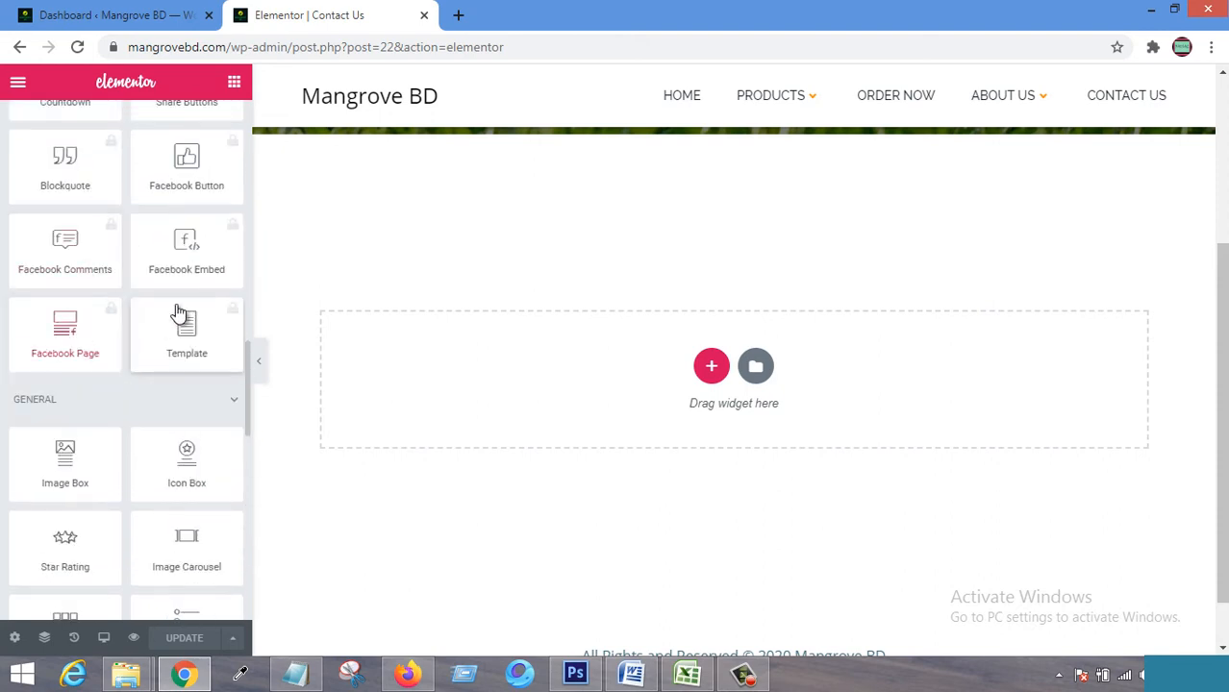
pyautogui.scroll(6, 91, 252)
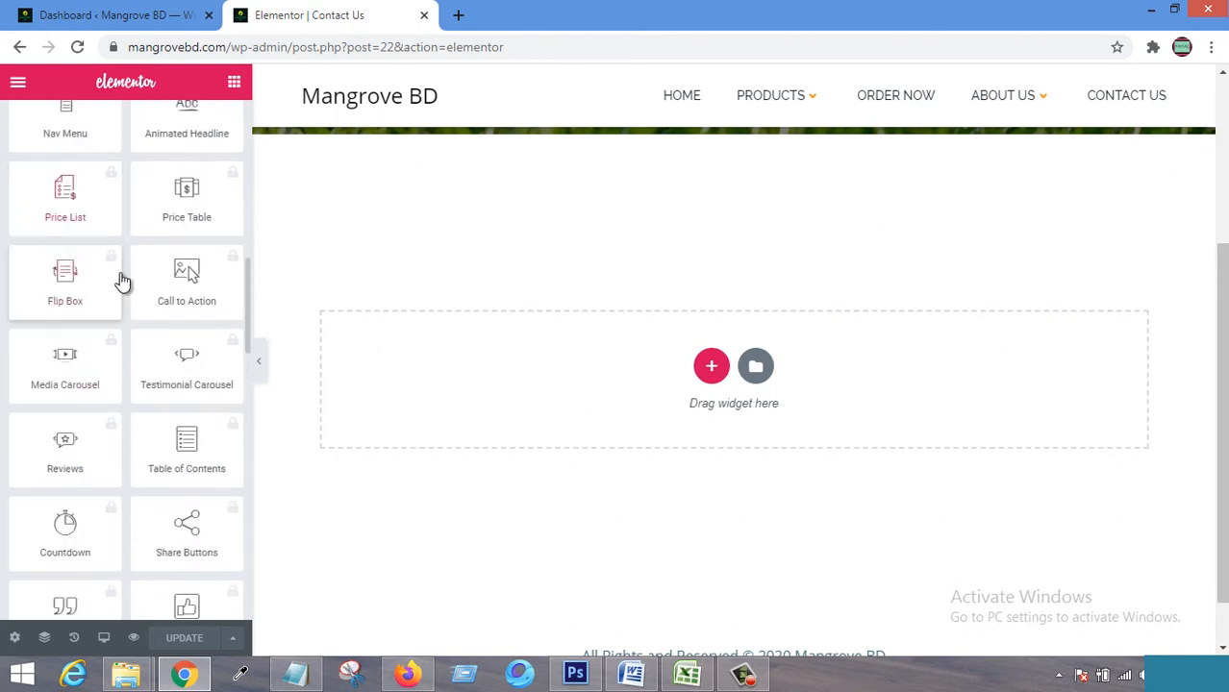
pyautogui.scroll(8, 159, 283)
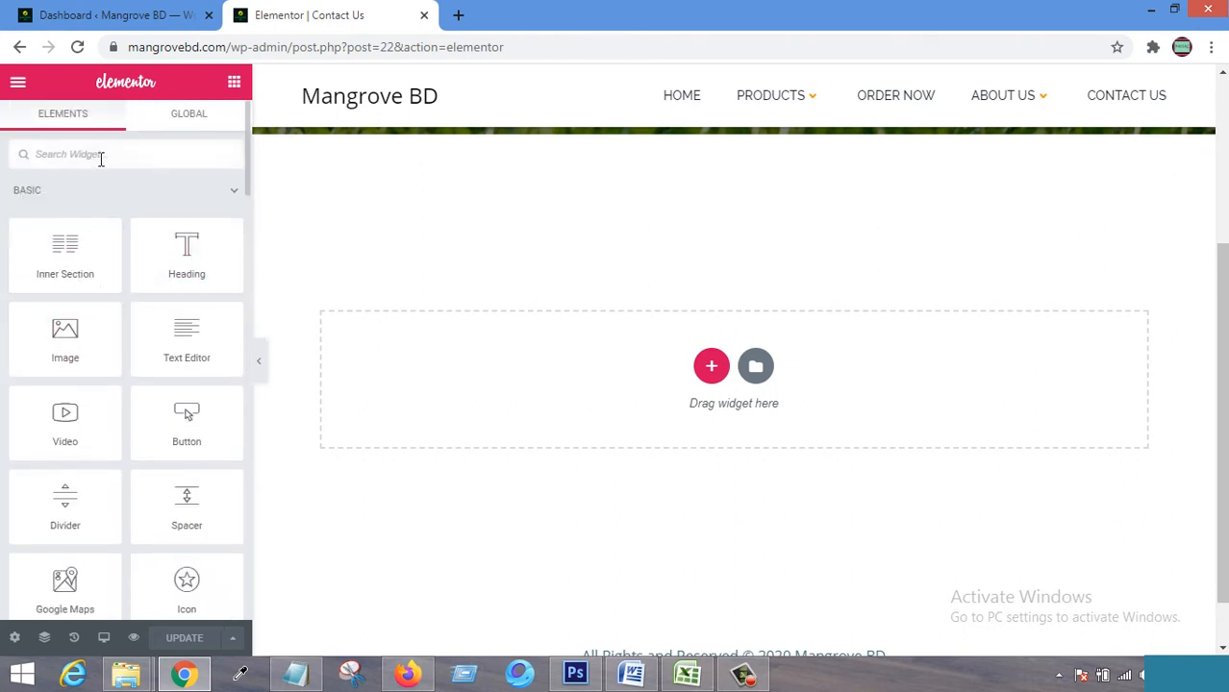
# Search 'ni' and drop a Ninja Forms widget showing the Contact With Us form into the section.
pyautogui.write('ni')
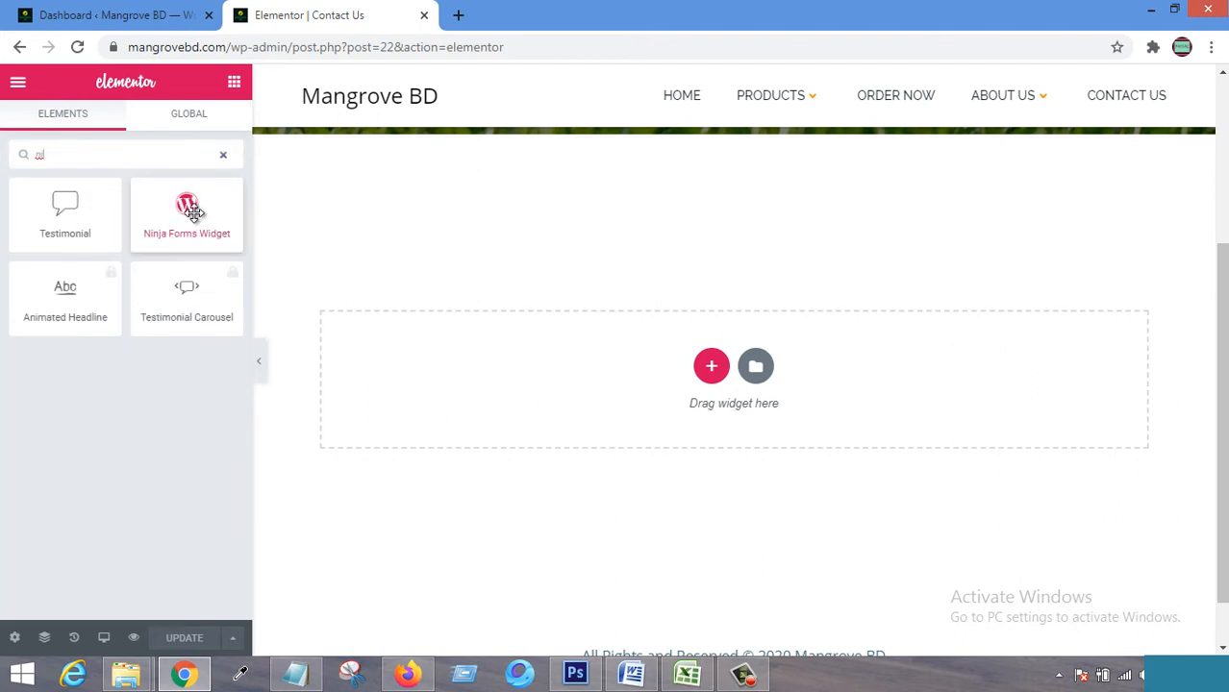
pyautogui.moveTo(185, 220); pyautogui.dragTo(685, 377)
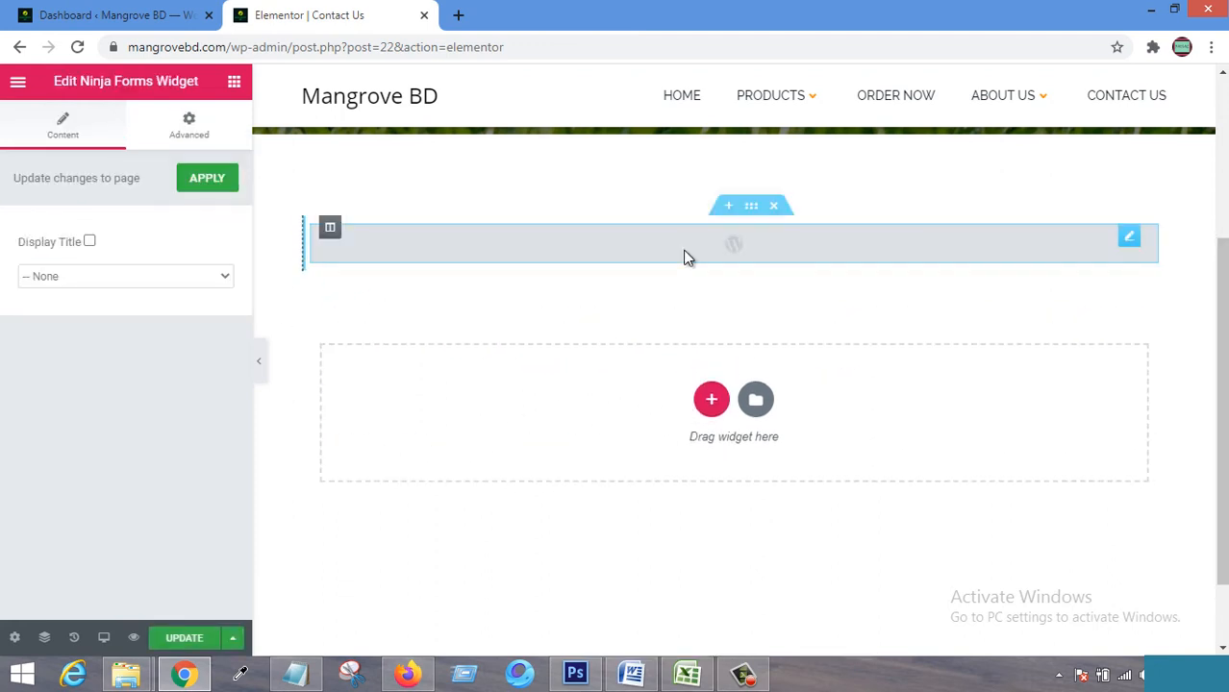
pyautogui.click(227, 279)
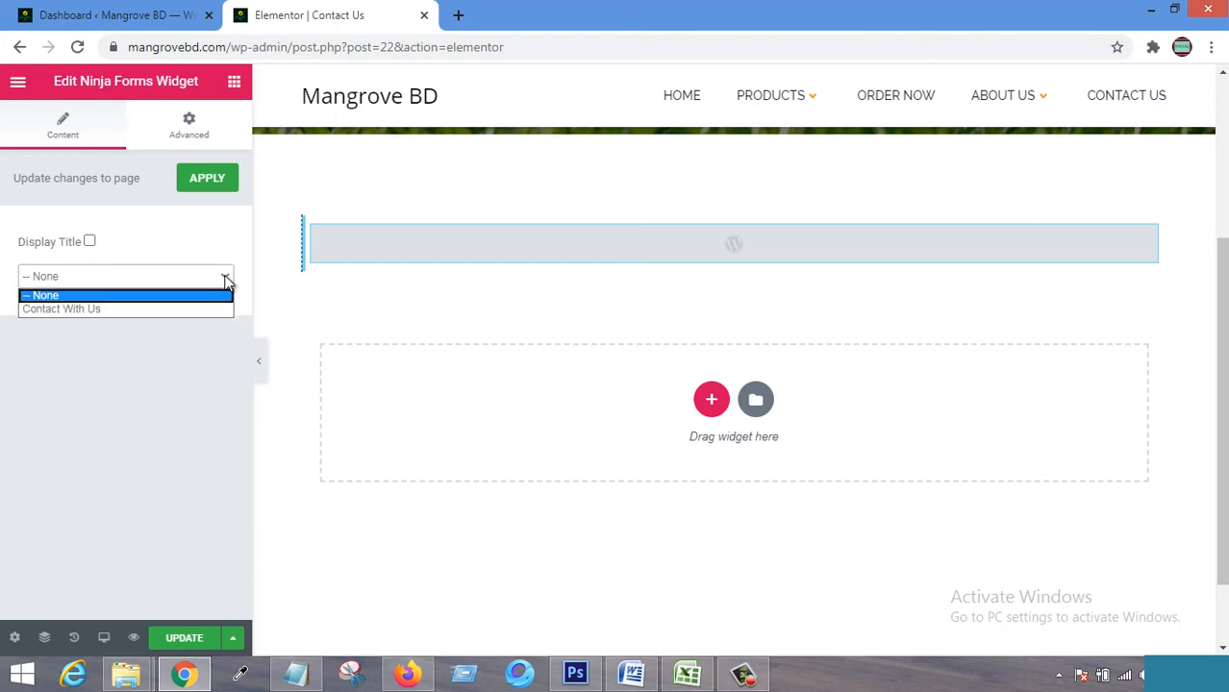
pyautogui.click(85, 309)
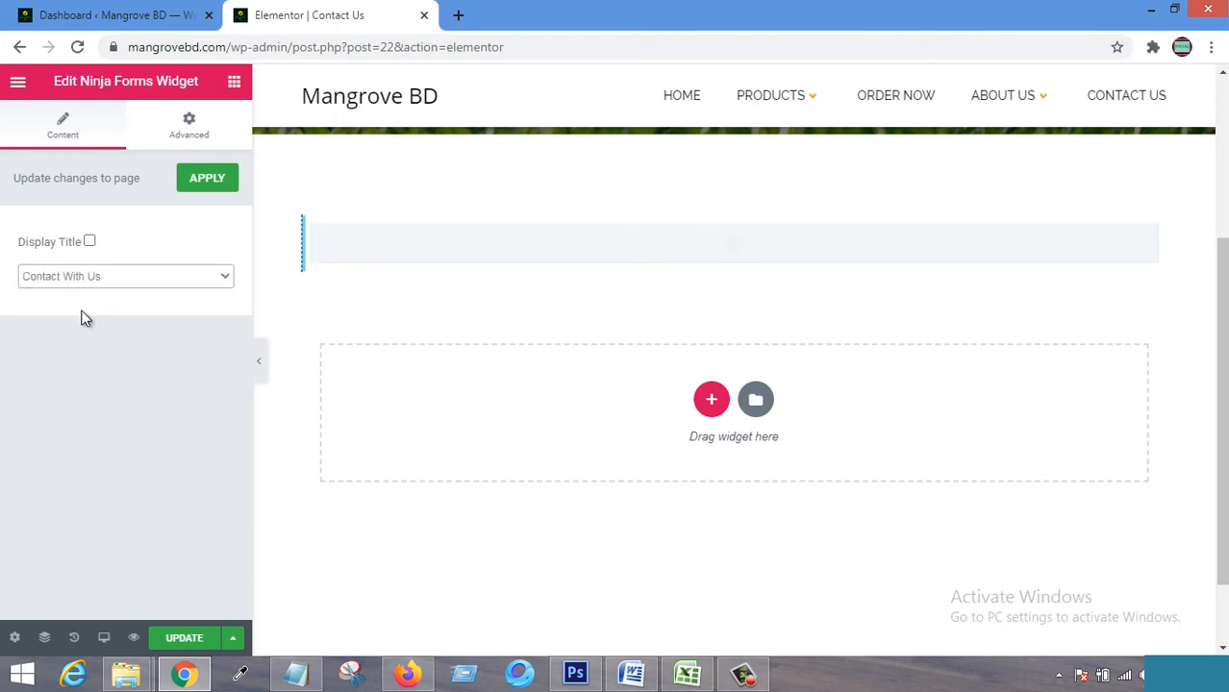
pyautogui.click(208, 180)
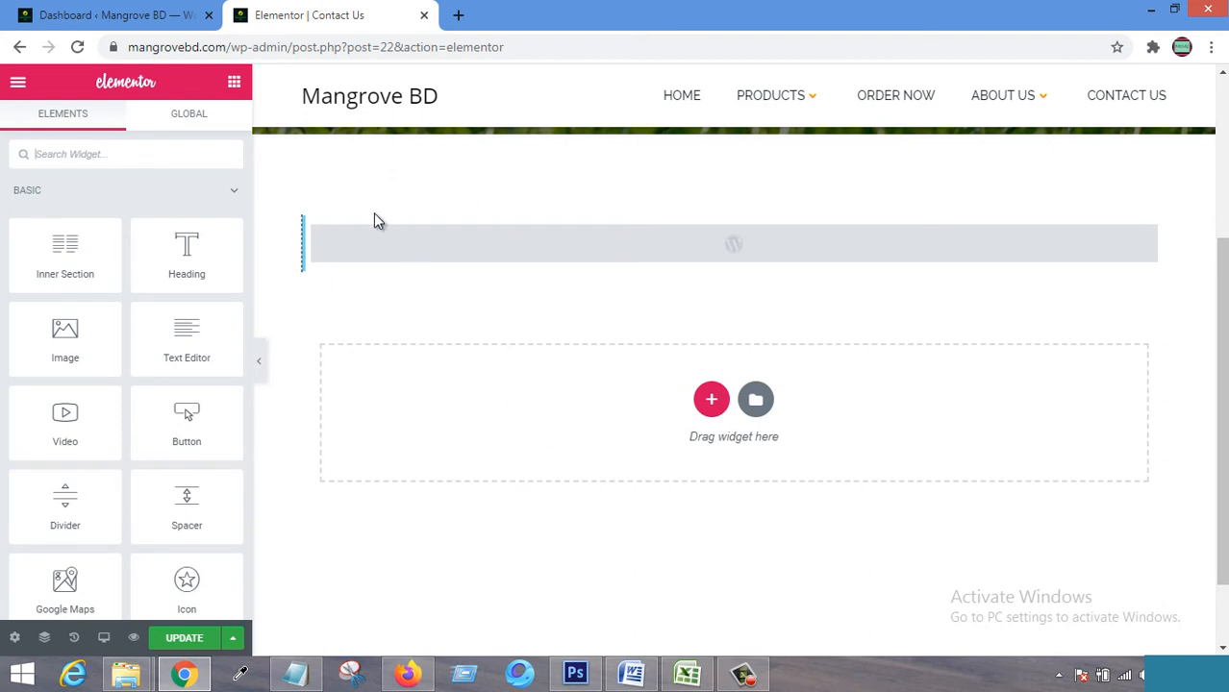
# Save the Contact Us page changes with UPDATE.
pyautogui.scroll(3, 376, 219)
pyautogui.click(197, 642)
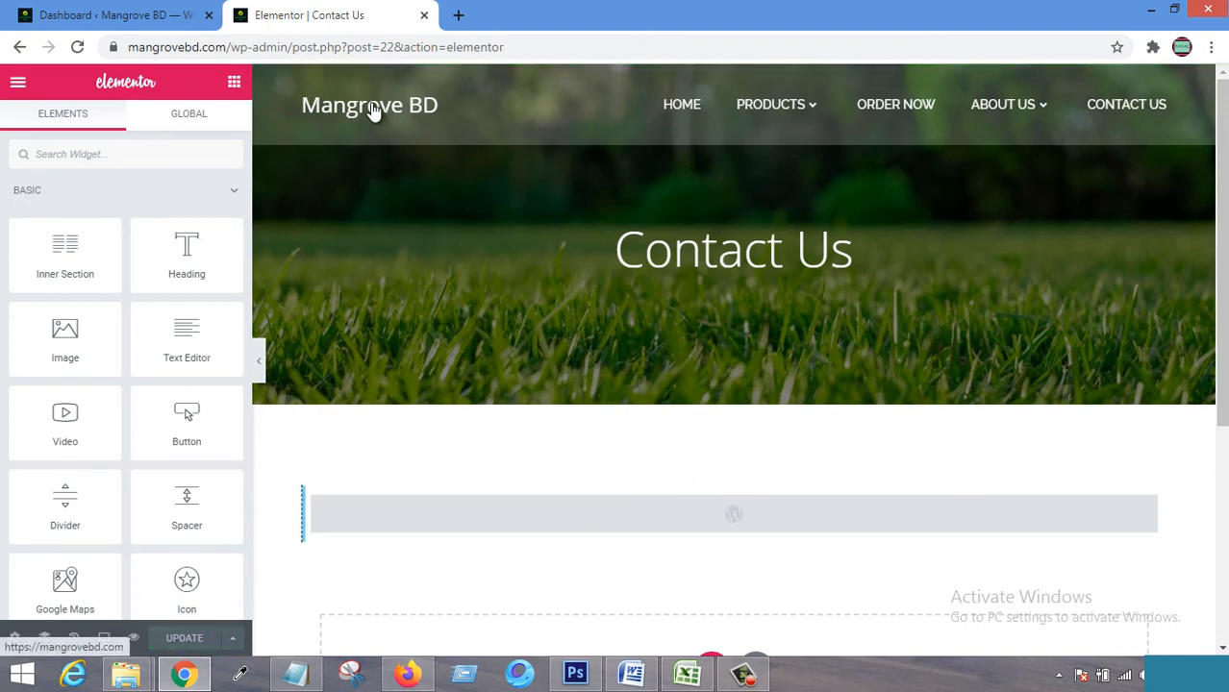
pyautogui.moveTo(1021, 114)
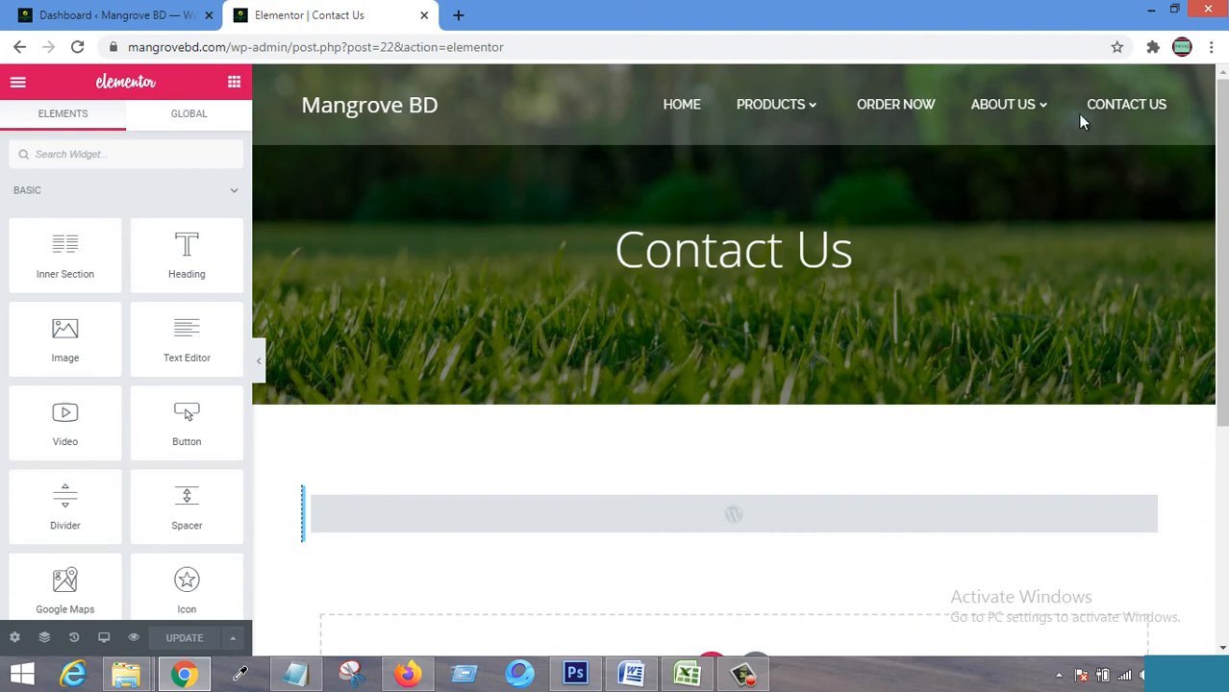
# Open the live Contact Us page from the menu in a new tab.
pyautogui.rightClick(1116, 113)
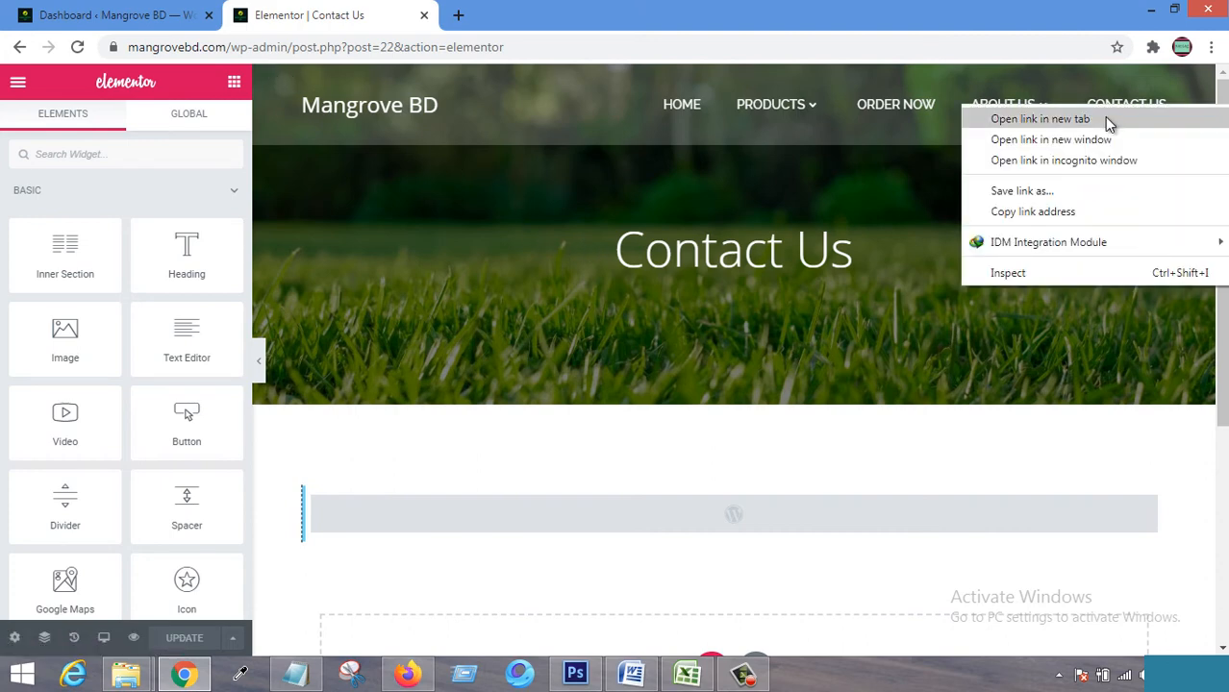
pyautogui.click(1109, 121)
pyautogui.click(555, 21)
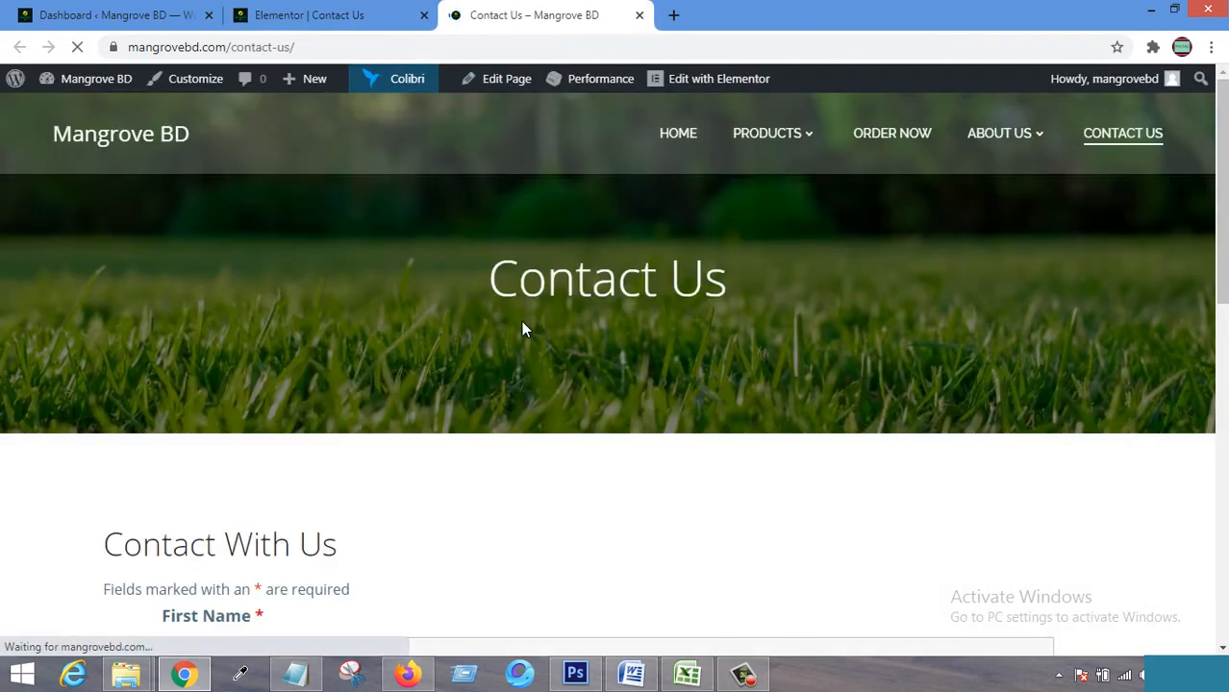
pyautogui.scroll(-5, 568, 307)
# Click through First Name and Last Name so the empty First Name is flagged required.
pyautogui.click(305, 202)
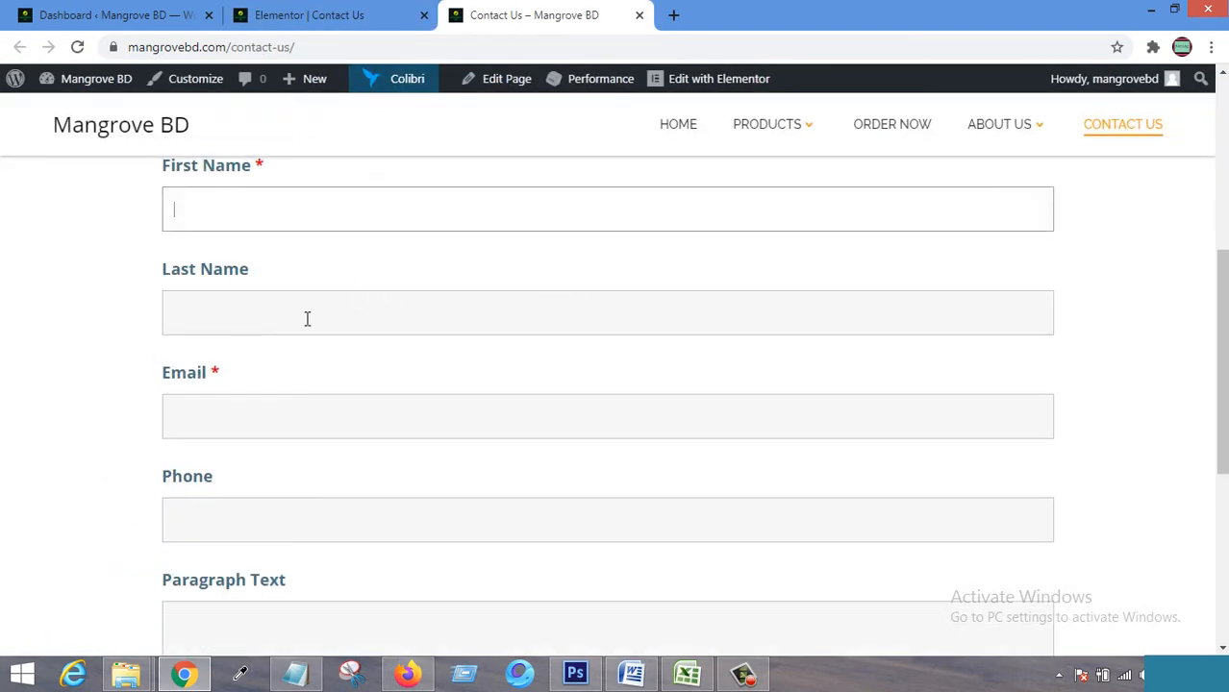
pyautogui.click(305, 317)
pyautogui.scroll(-5, 333, 404)
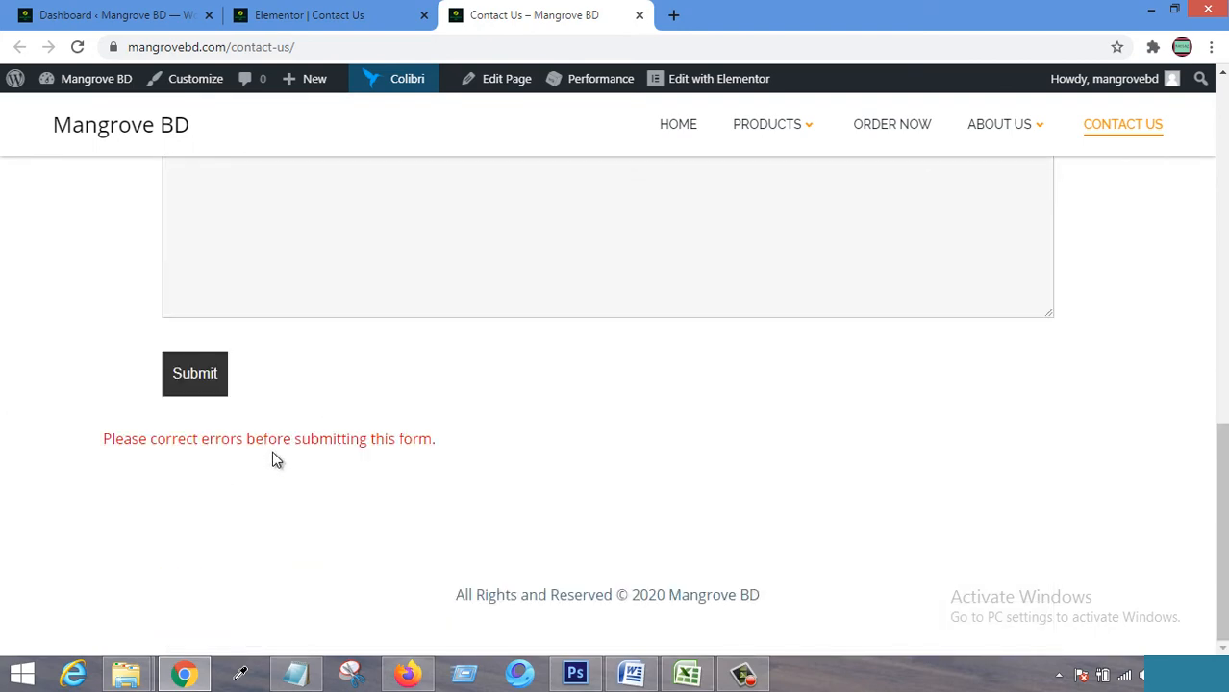
pyautogui.scroll(10, 521, 444)
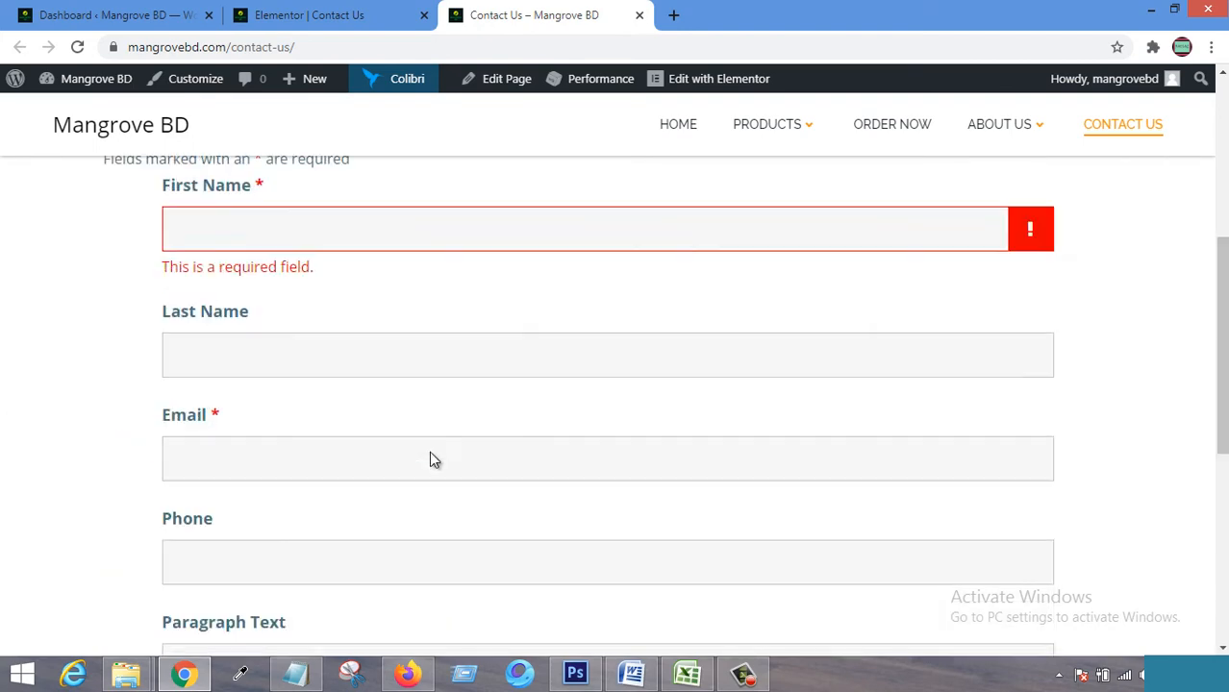
pyautogui.scroll(-3, 430, 459)
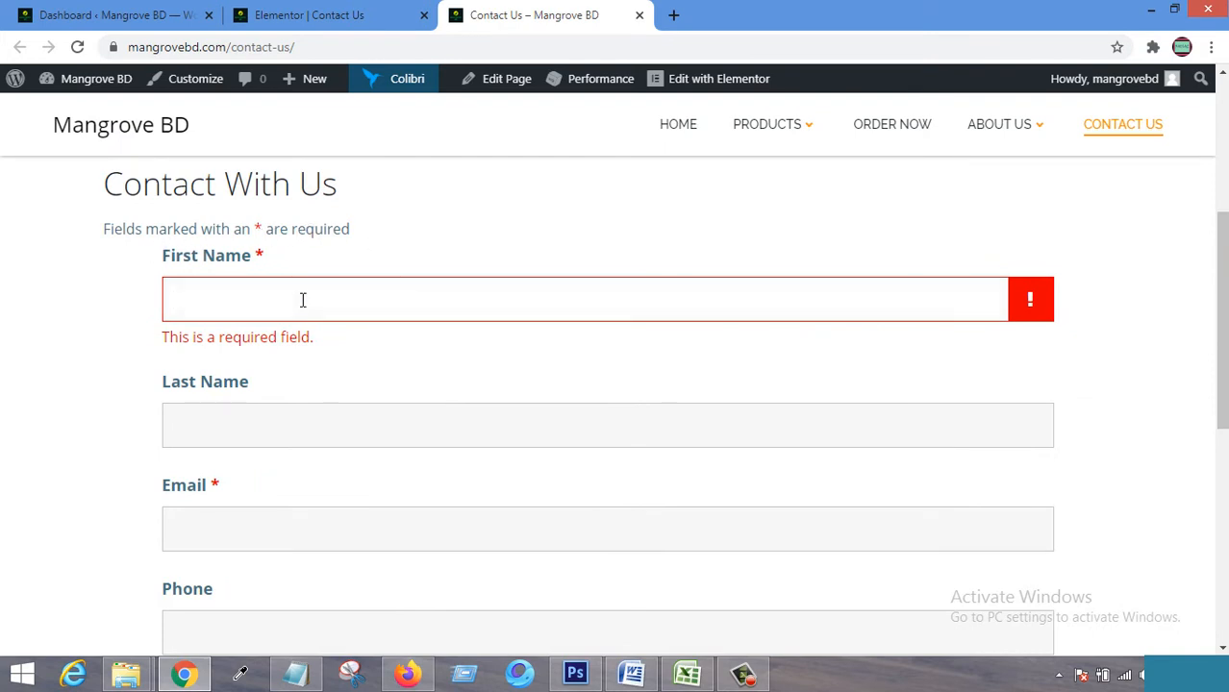
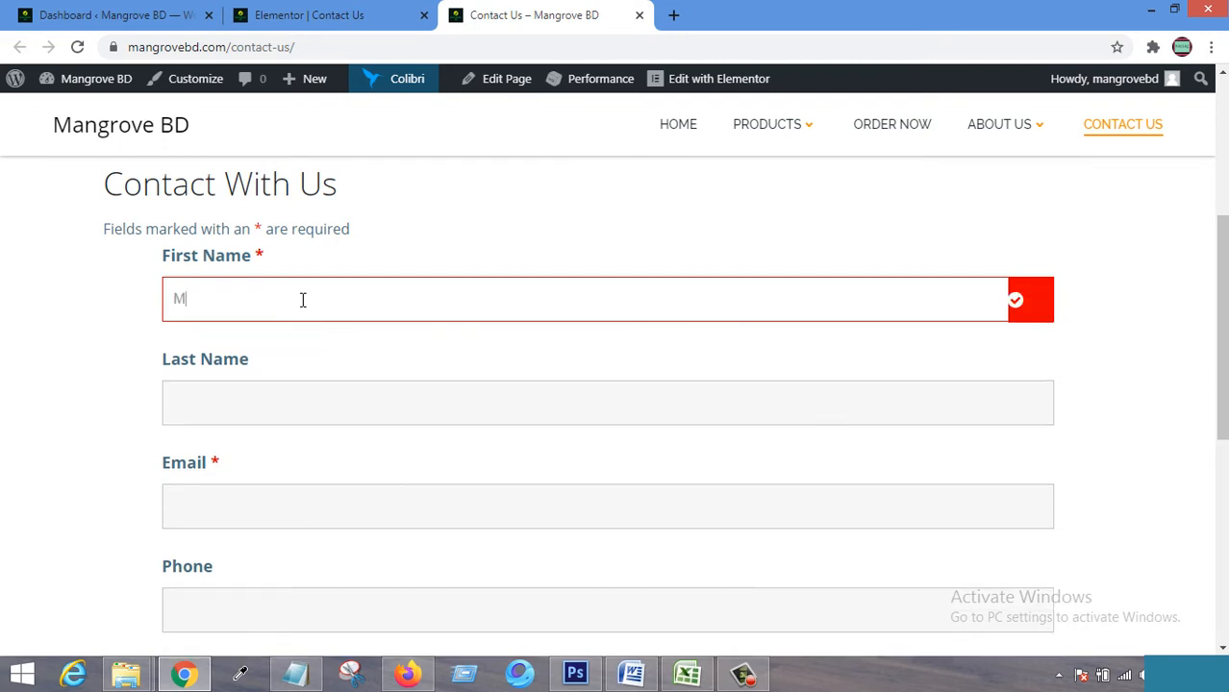
# Fill in the first name, last name, suggested e-mail address and phone number.
pyautogui.press('Tab')
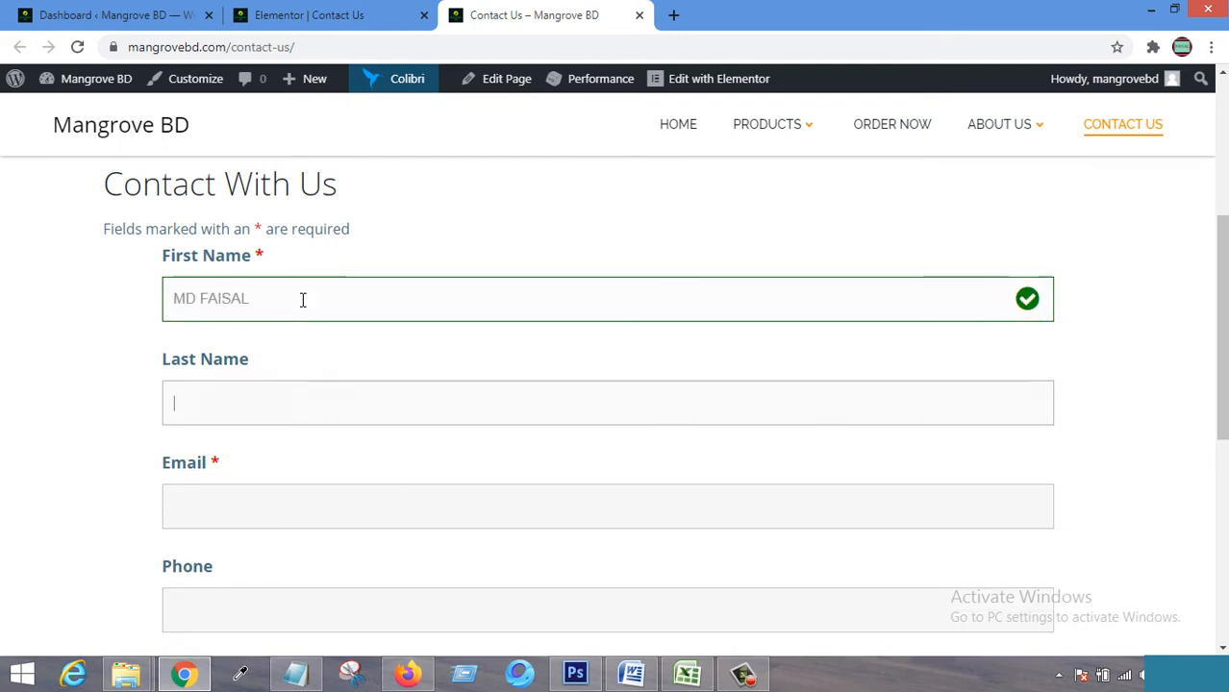
pyautogui.press('Tab')
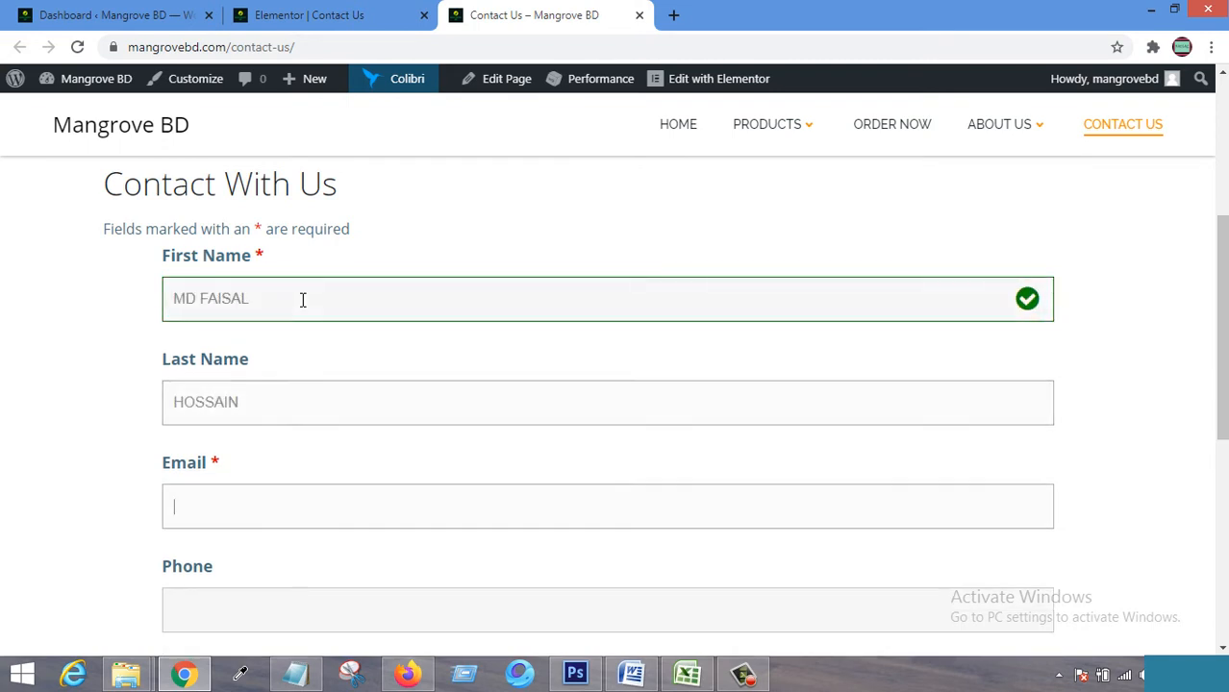
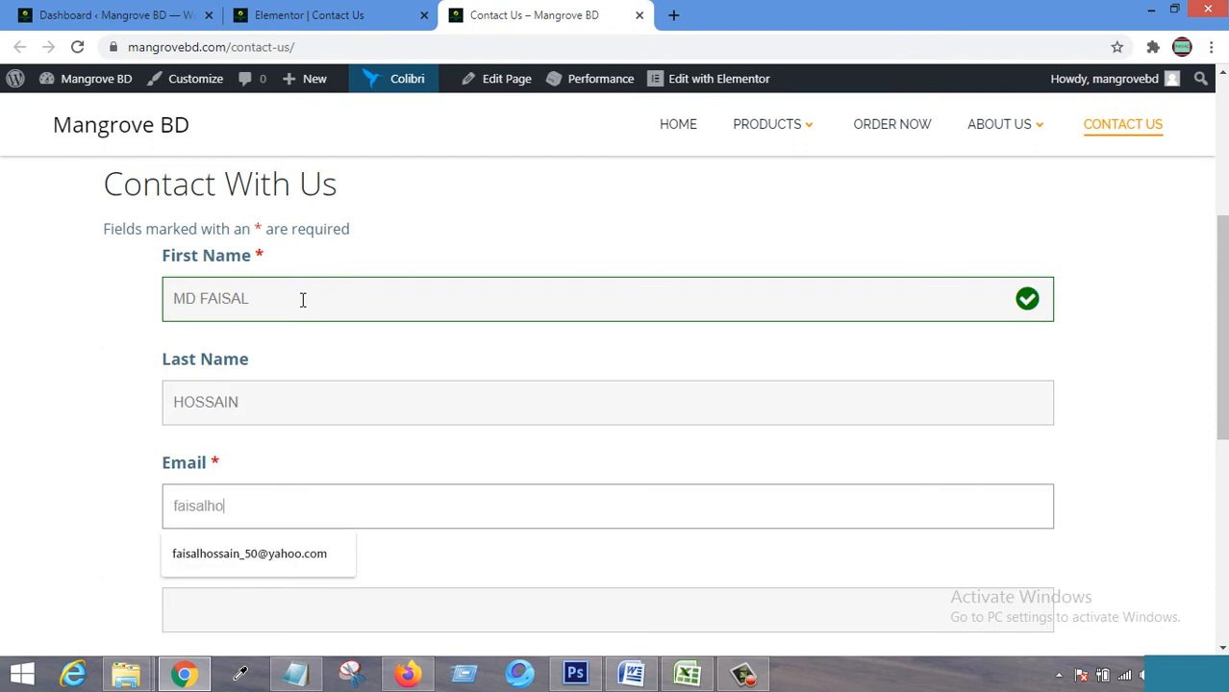
pyautogui.click(296, 543)
pyautogui.scroll(-3, 302, 539)
pyautogui.click(246, 340)
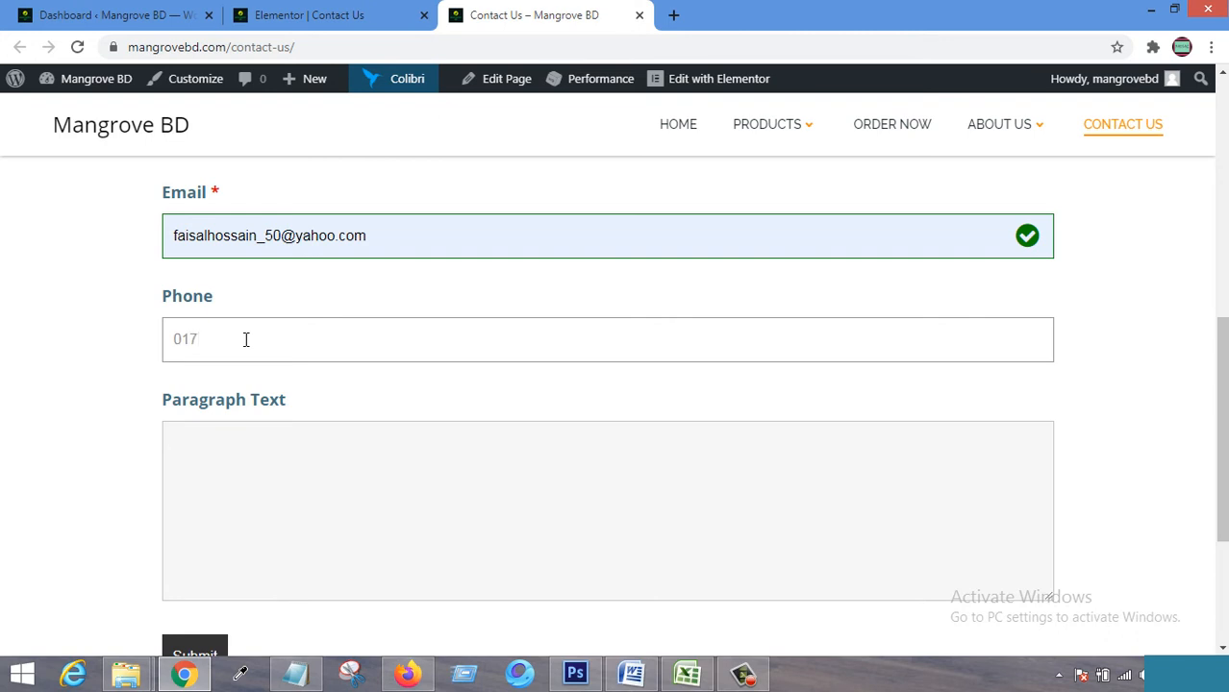
pyautogui.write('017000000000')
# Fill Paragraph Text with 'Some text', copying and pasting it to repeat it.
pyautogui.click(263, 454)
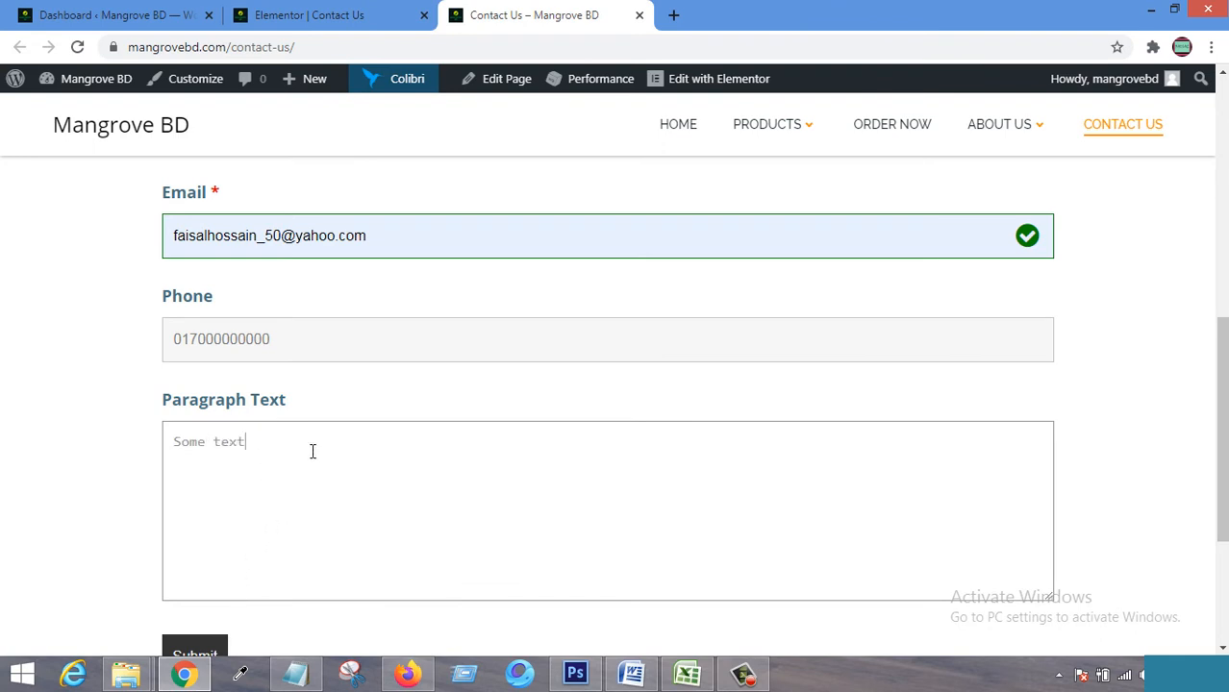
pyautogui.moveTo(313, 451); pyautogui.dragTo(133, 441)
pyautogui.hotkey('ctrl', 'c')
pyautogui.click(302, 455)
pyautogui.hotkey('ctrl', 'v')
pyautogui.hotkey('ctrl', 'v')
pyautogui.hotkey('ctrl', 'v')
pyautogui.hotkey('ctrl', 'v')
pyautogui.hotkey('ctrl', 'v')
pyautogui.hotkey('ctrl', 'v')
pyautogui.hotkey('ctrl', 'v')
pyautogui.scroll(-2, 288, 461)
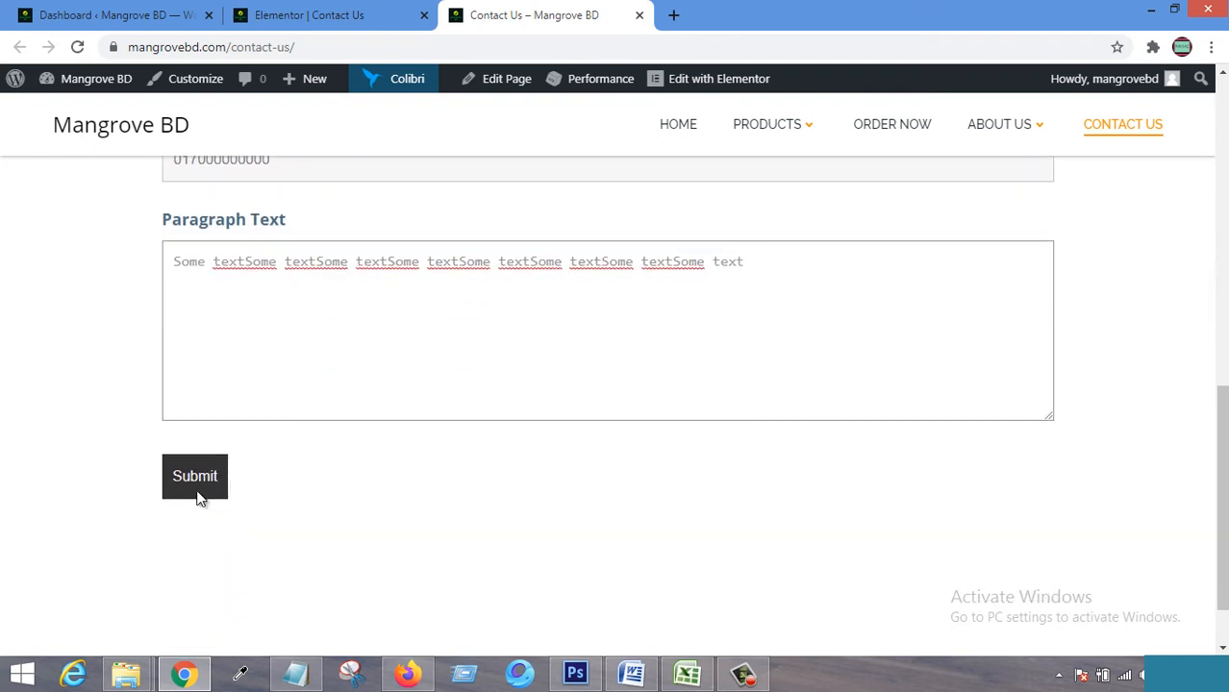
# Clear the phone number and First Name, confirming the form shows a validation error.
pyautogui.scroll(3, 202, 478)
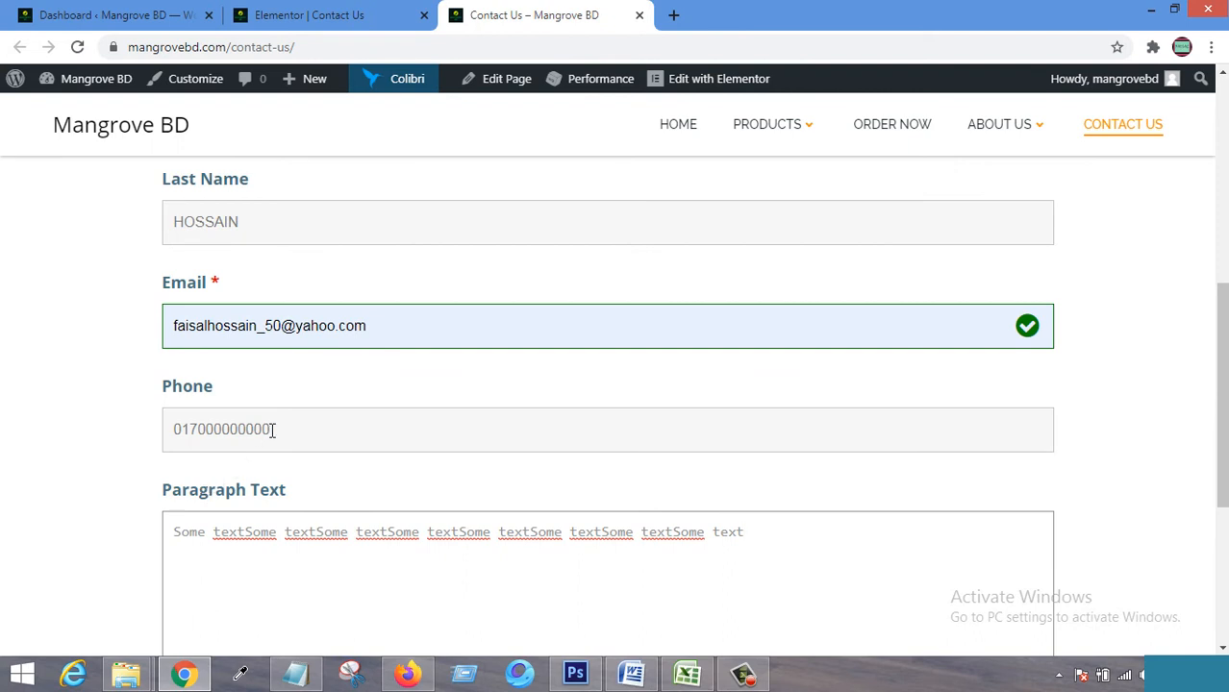
pyautogui.moveTo(277, 430); pyautogui.dragTo(157, 439)
pyautogui.press('BackSpace')
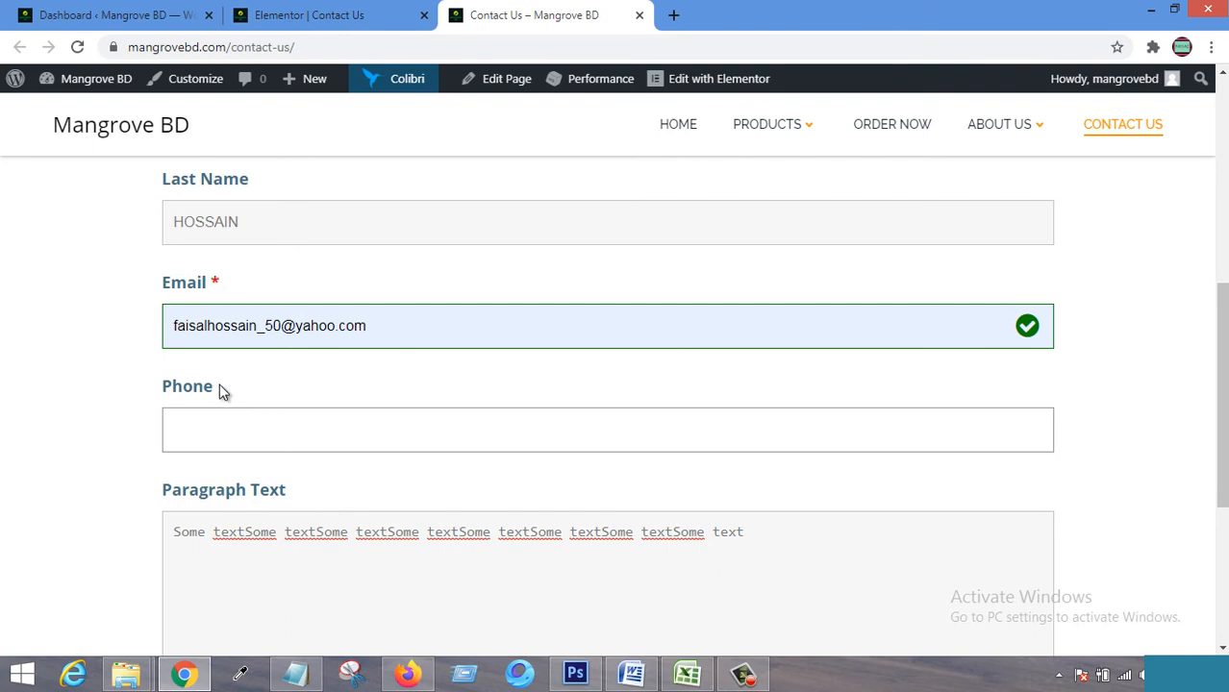
pyautogui.scroll(1, 286, 292)
pyautogui.scroll(1, 287, 293)
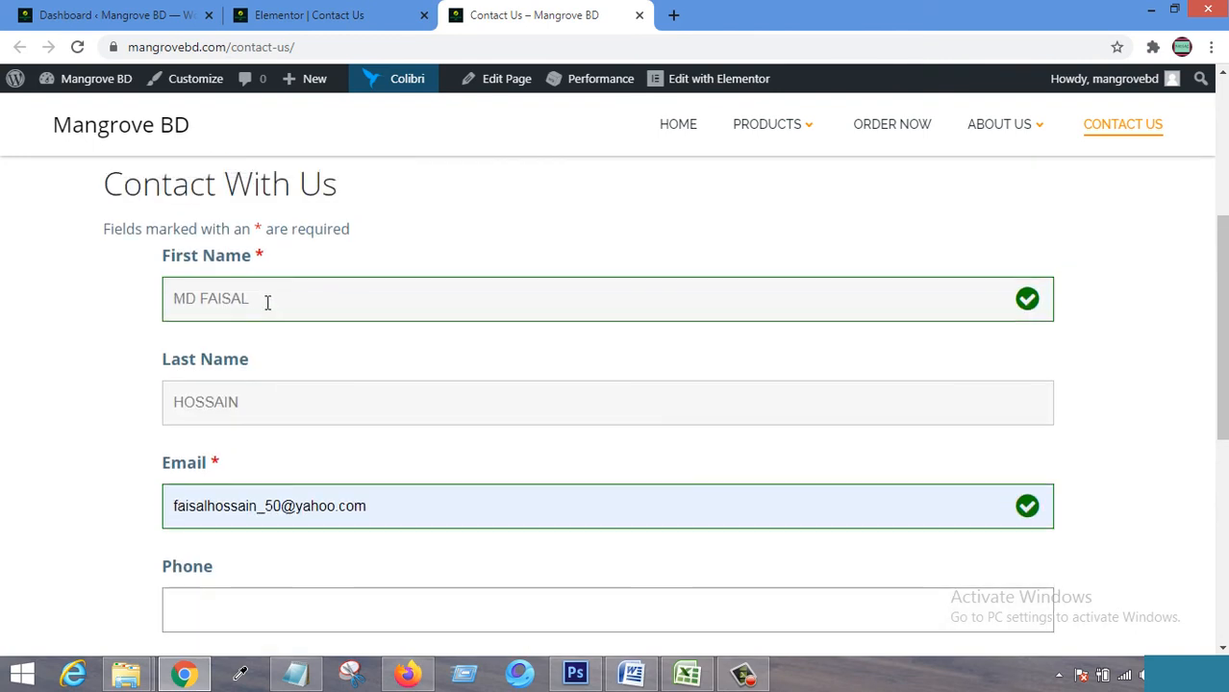
pyautogui.moveTo(266, 302); pyautogui.dragTo(130, 308)
pyautogui.click(152, 376)
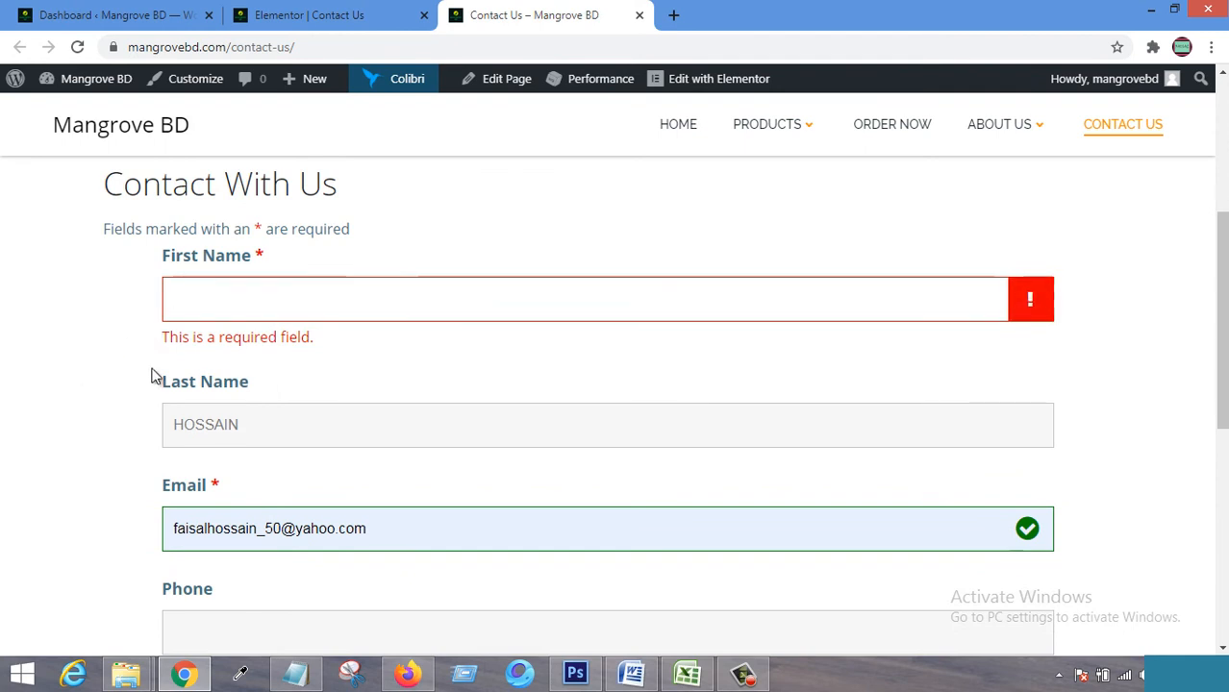
pyautogui.scroll(-5, 126, 379)
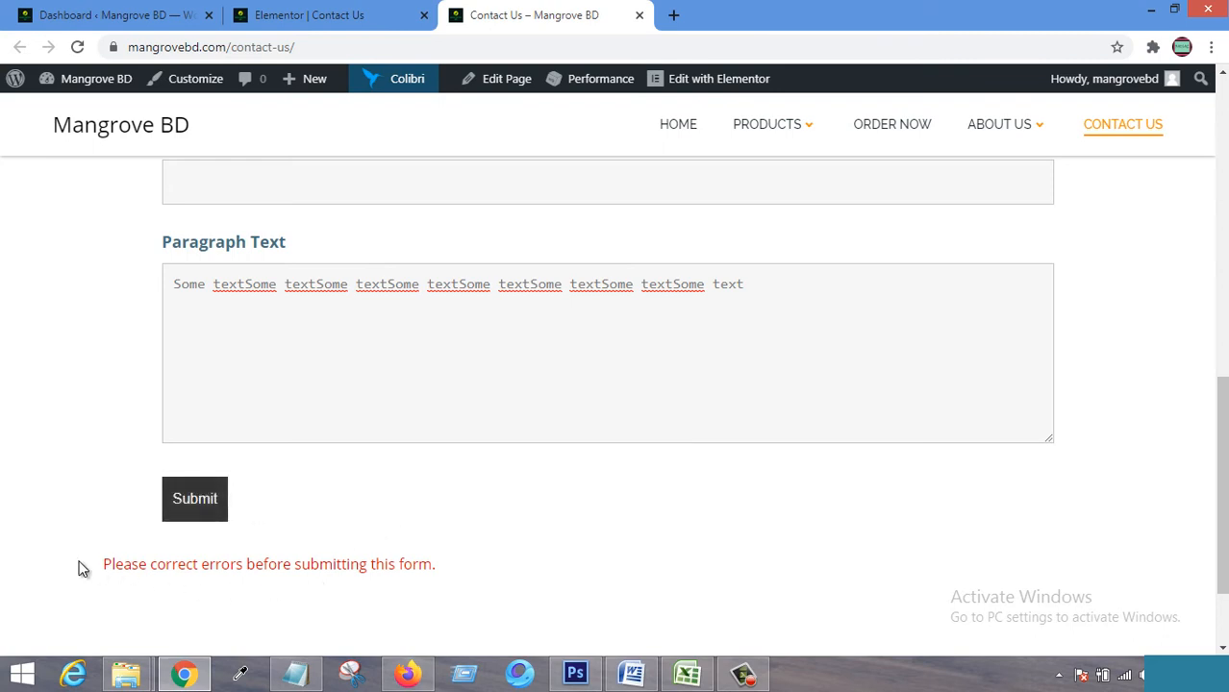
pyautogui.moveTo(80, 567); pyautogui.dragTo(471, 566)
pyautogui.click(470, 566)
# Re-enter the first name and submit, confirming the successful submission message.
pyautogui.scroll(5, 293, 447)
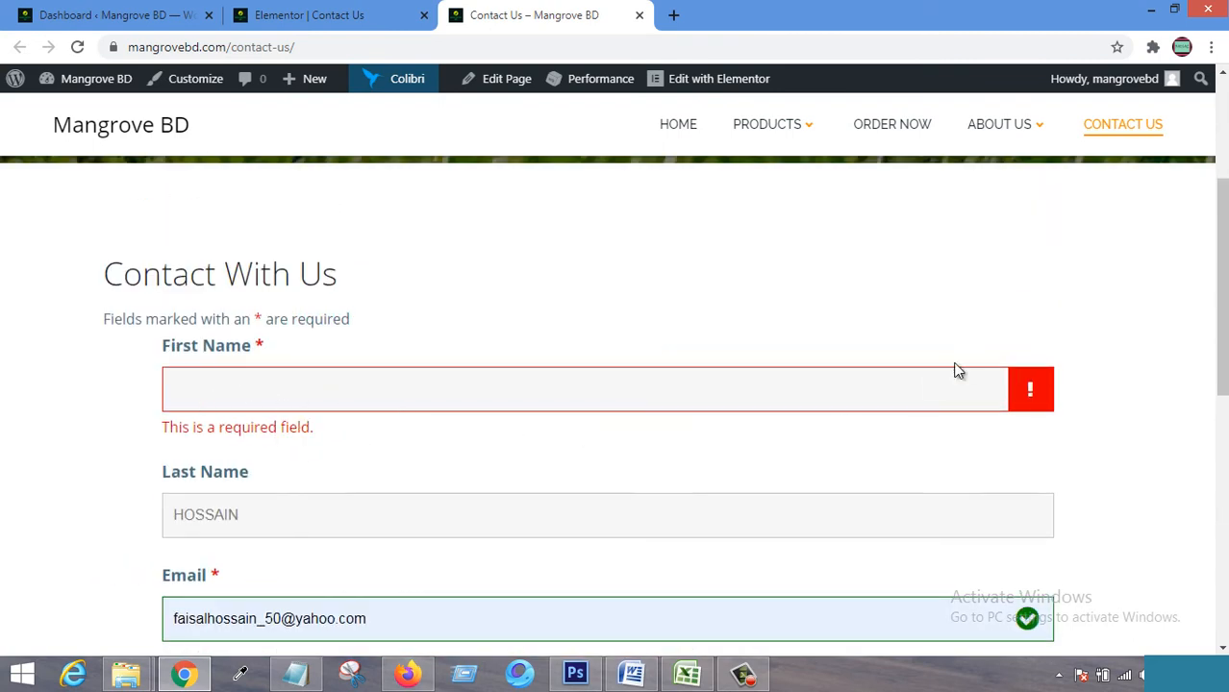
pyautogui.click(494, 383)
pyautogui.write('MD FA')
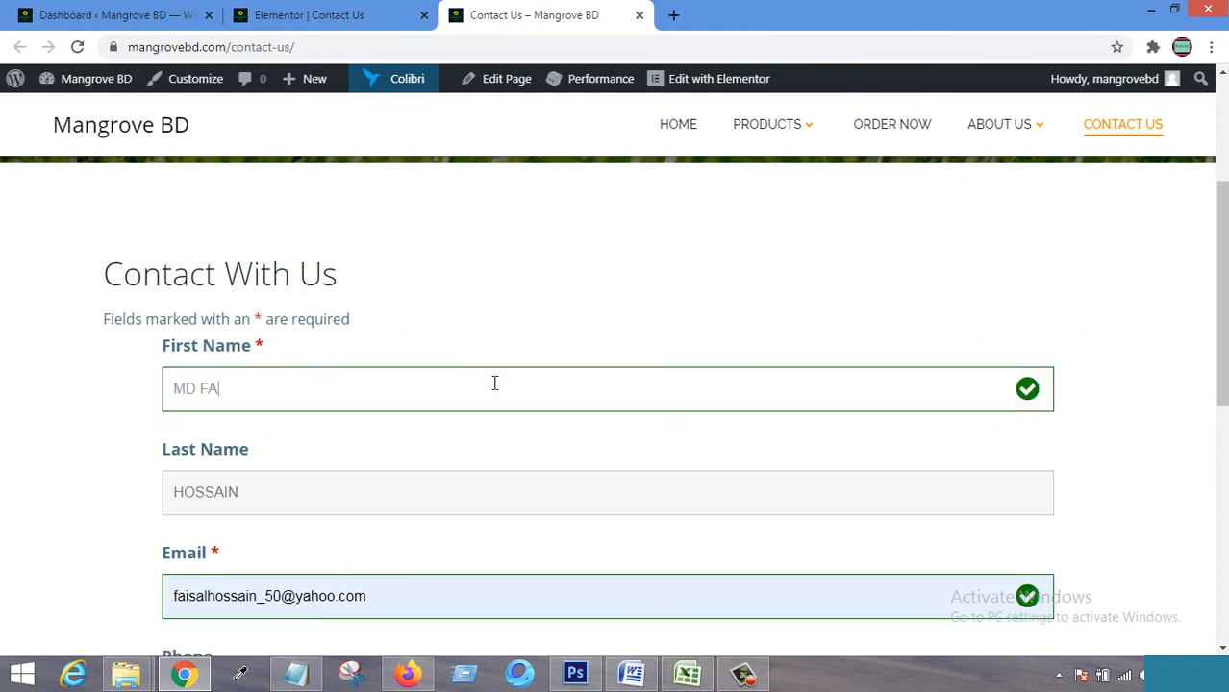
pyautogui.write('ISAL')
pyautogui.scroll(-6, 494, 383)
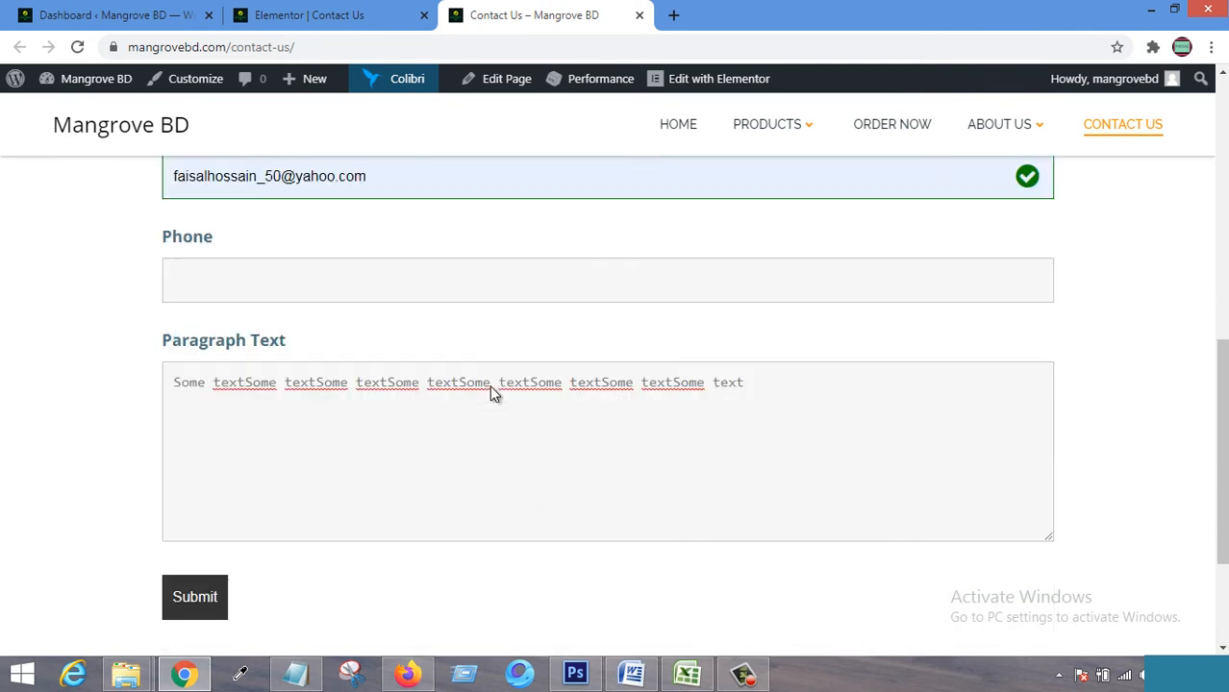
pyautogui.click(185, 404)
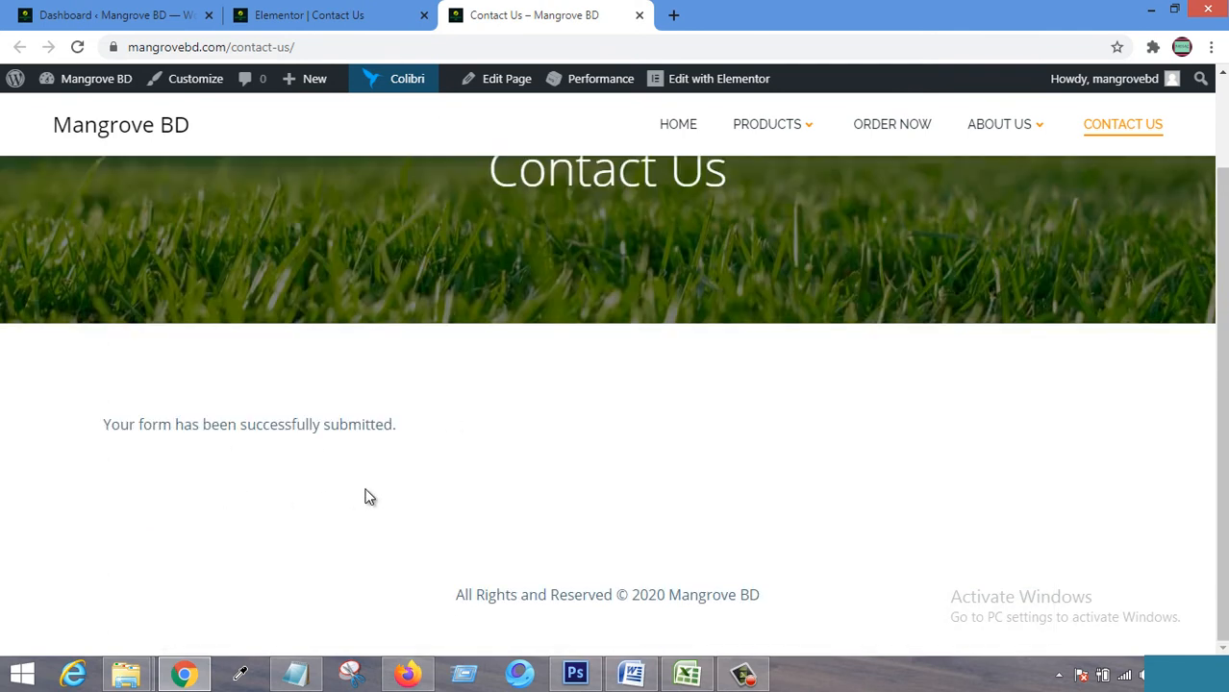
pyautogui.moveTo(103, 424); pyautogui.dragTo(414, 419)
# Return to the admin tab and open the Ninja Forms dashboard listing Contact With Us.
pyautogui.click(414, 420)
pyautogui.click(126, 14)
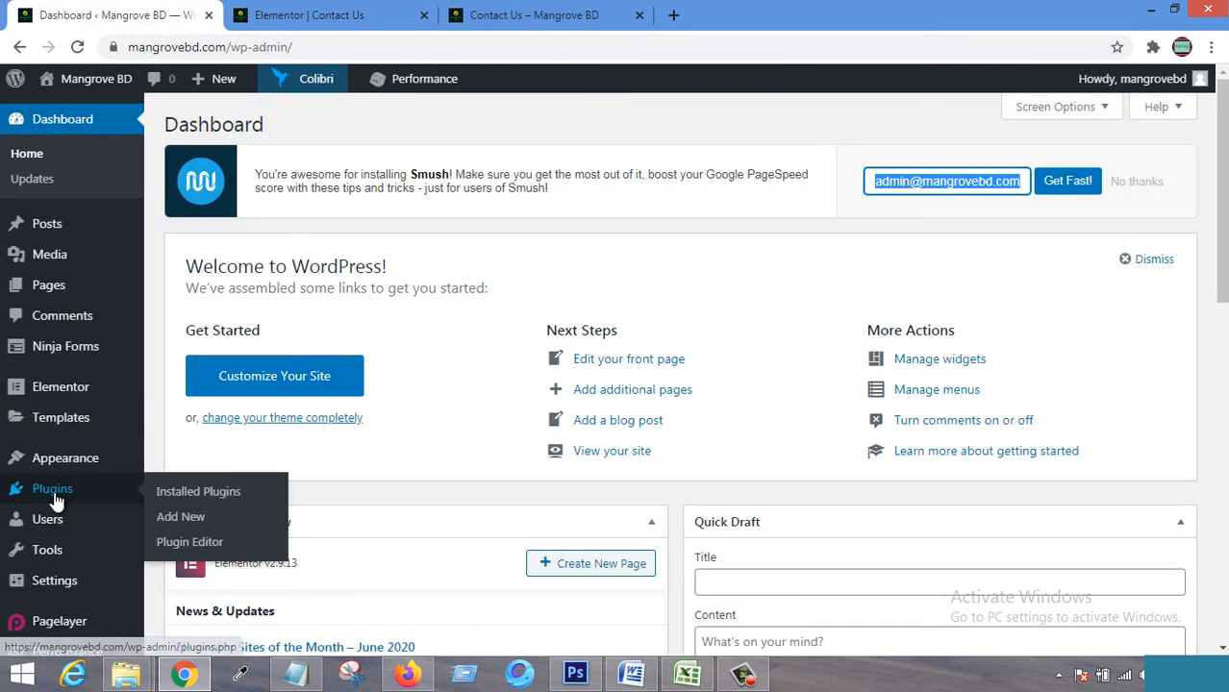
pyautogui.moveTo(69, 415)
pyautogui.moveTo(74, 348)
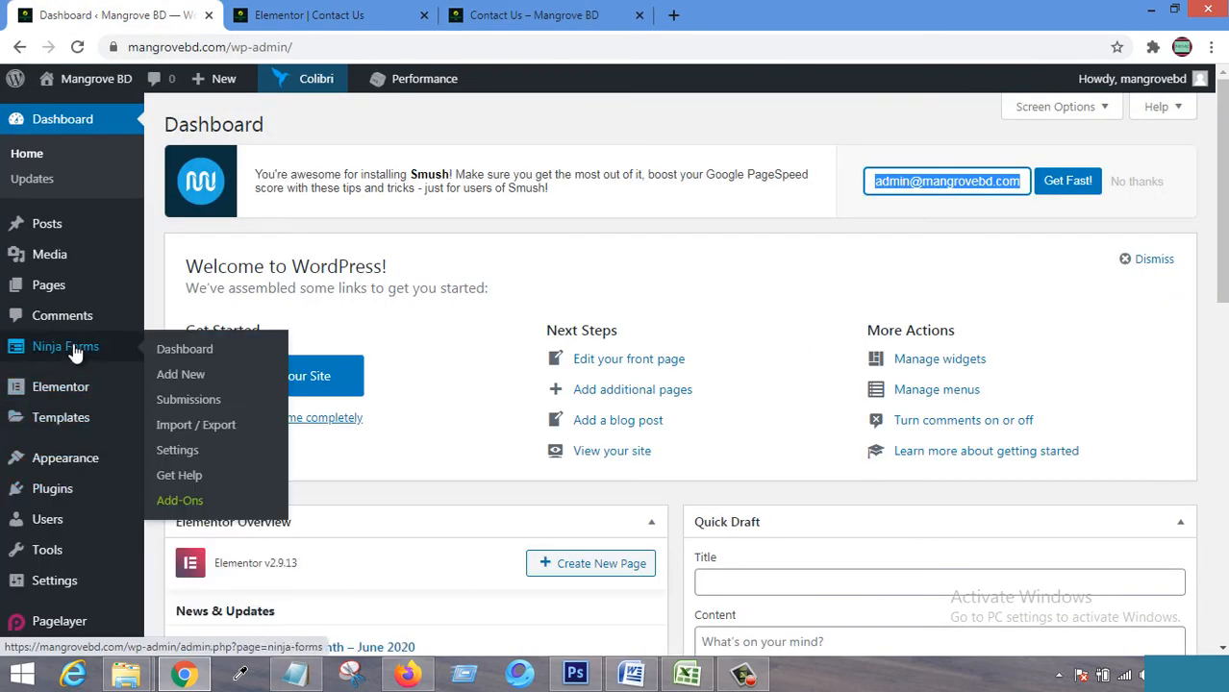
pyautogui.click(195, 352)
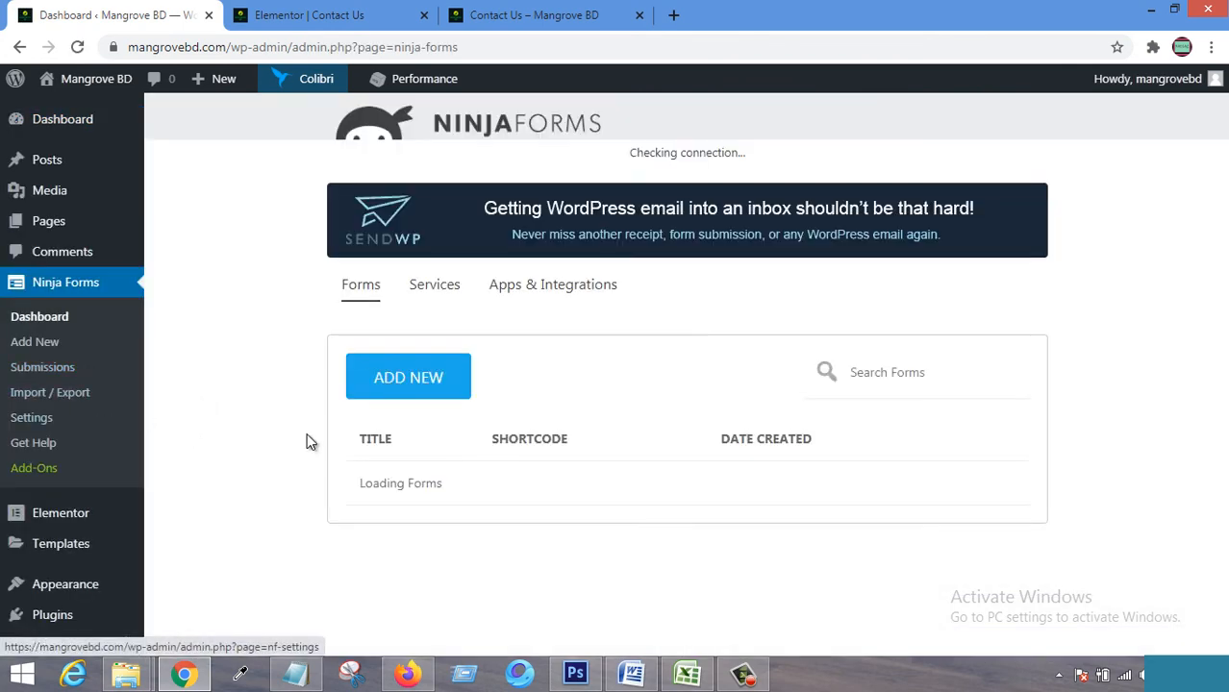
pyautogui.scroll(-2, 476, 438)
pyautogui.scroll(2, 476, 439)
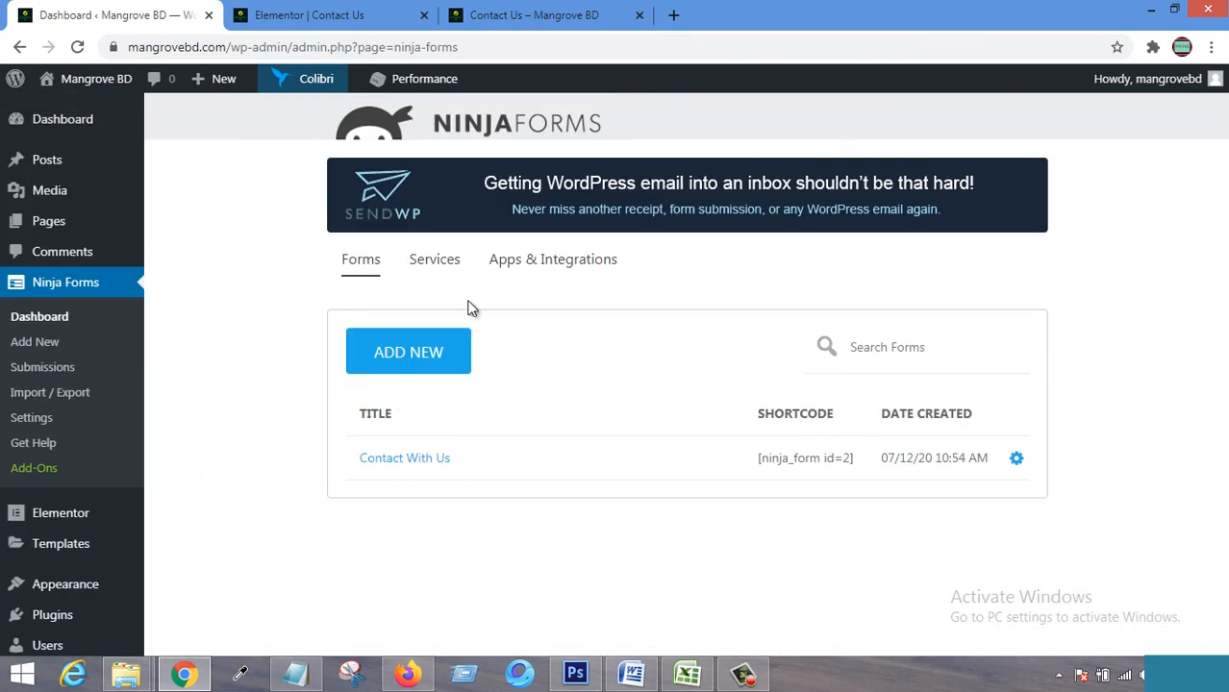
# Filter Submissions to Contact With Us ( ID: 2 ) and download all its submissions.
pyautogui.click(54, 365)
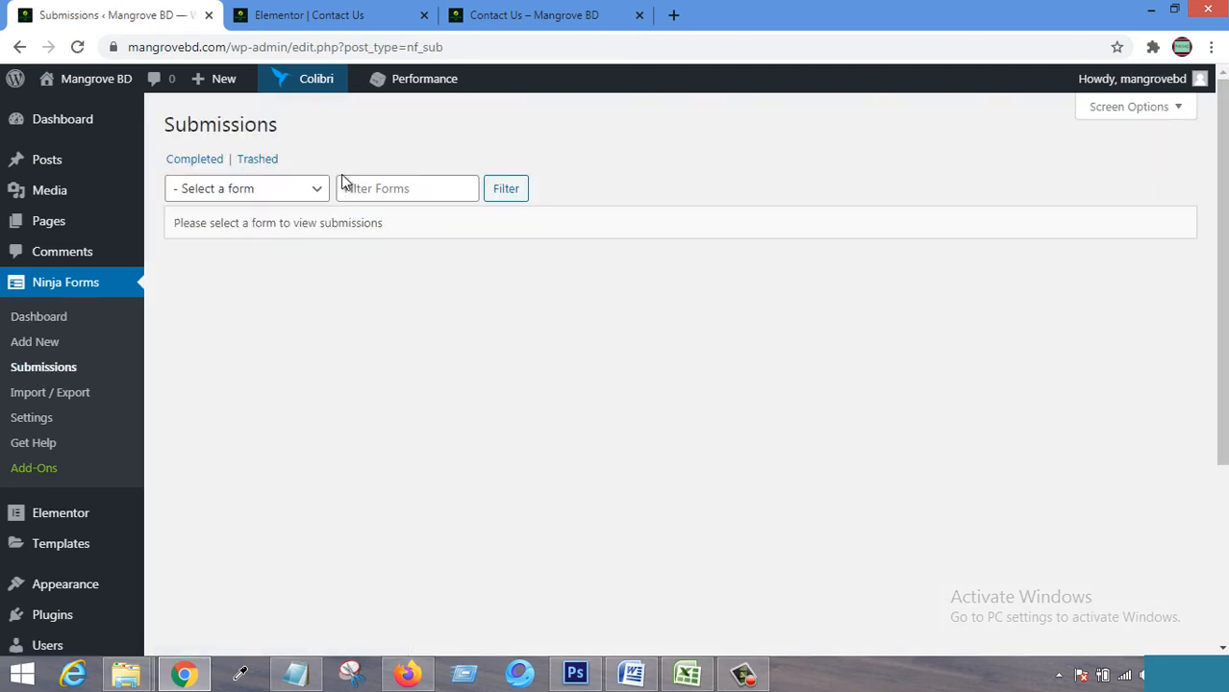
pyautogui.click(313, 191)
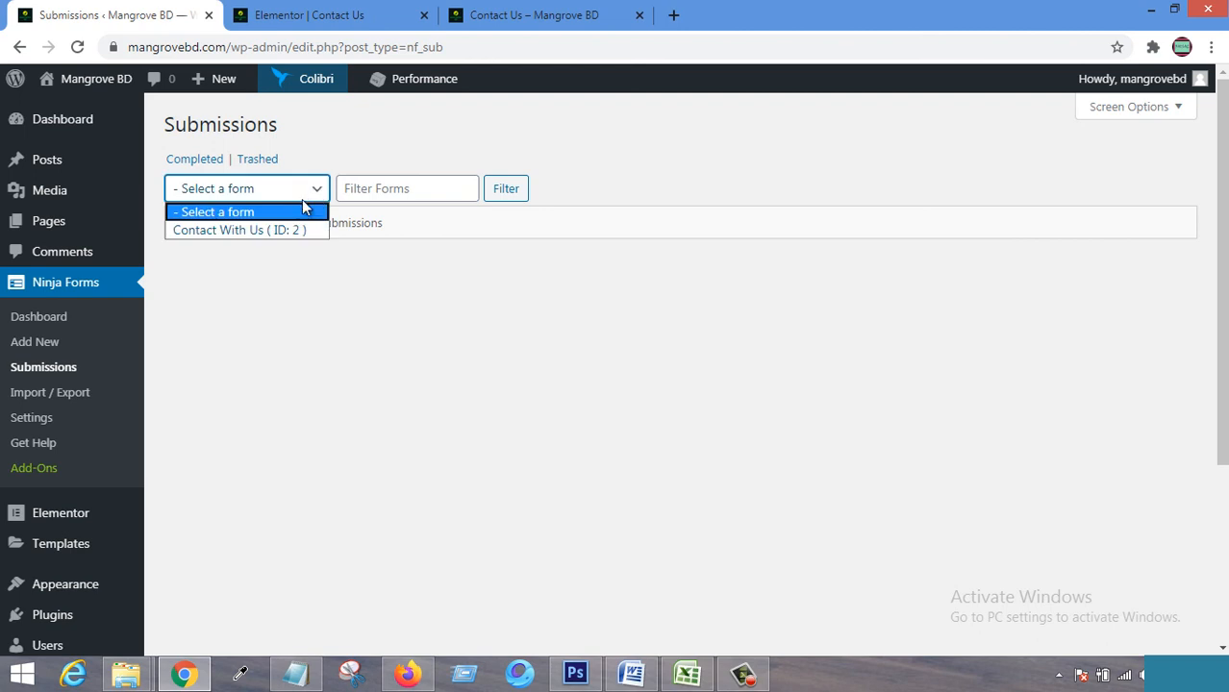
pyautogui.click(228, 234)
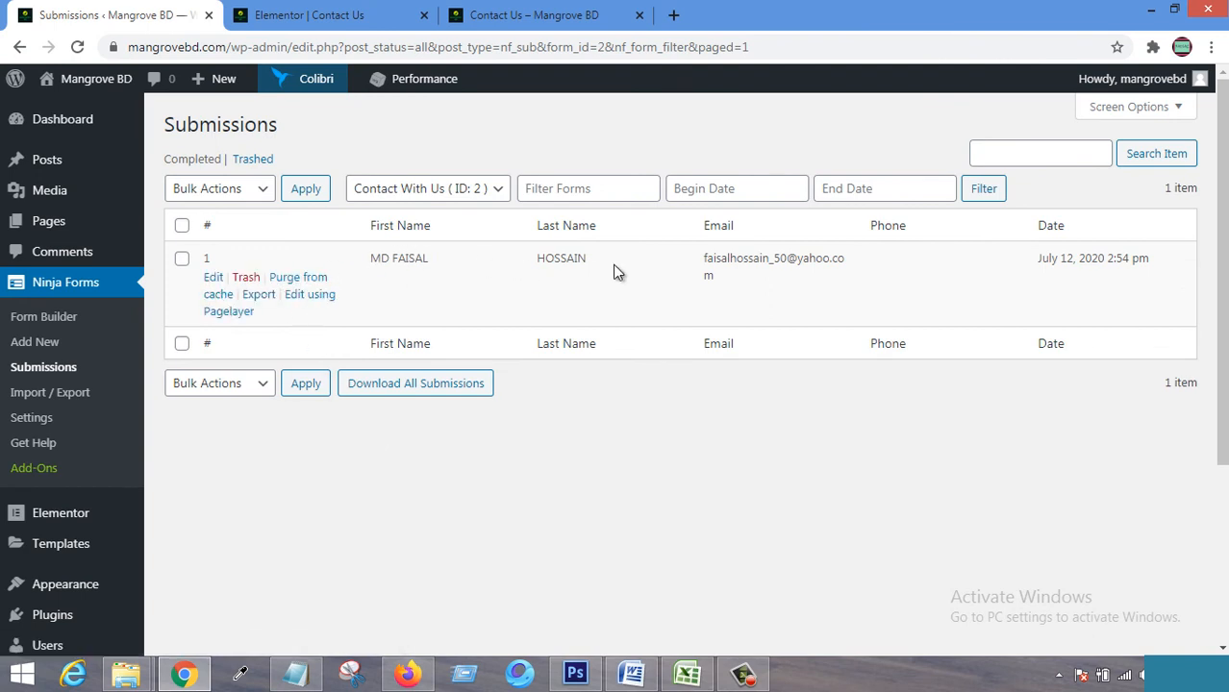
pyautogui.click(433, 388)
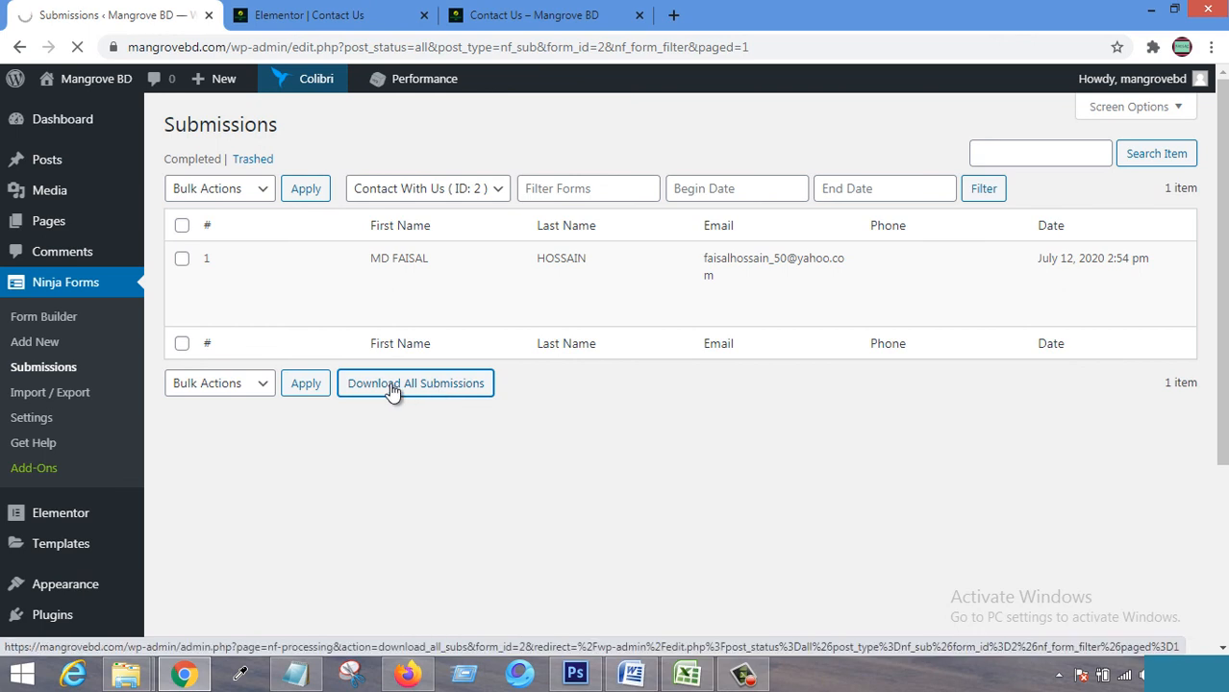